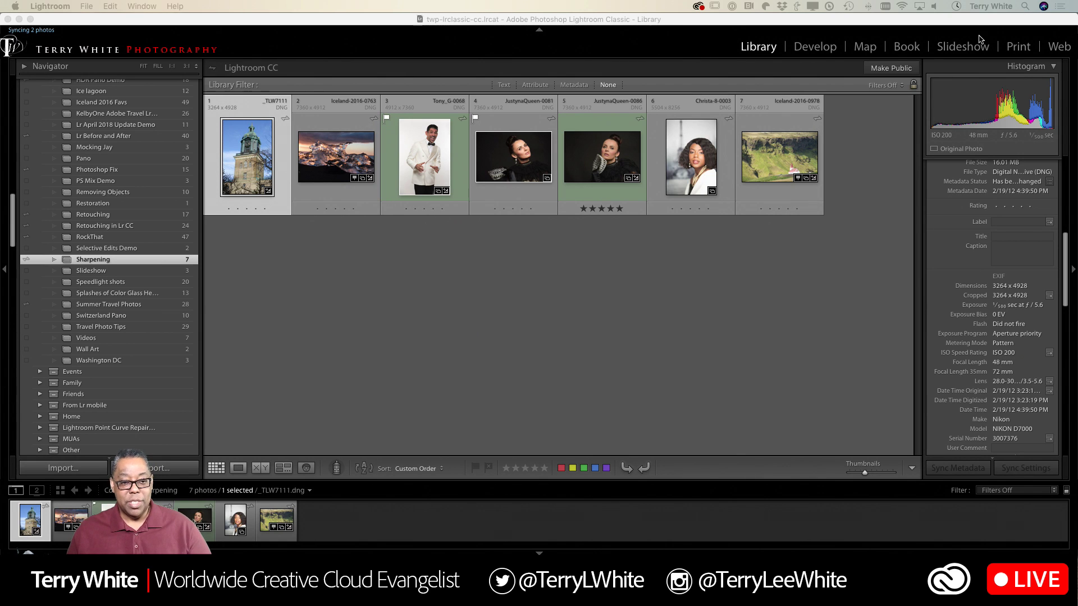
Open the clock tower photo's Detail settings in the Develop module and reset the photo's adjustments
left_click(250, 162)
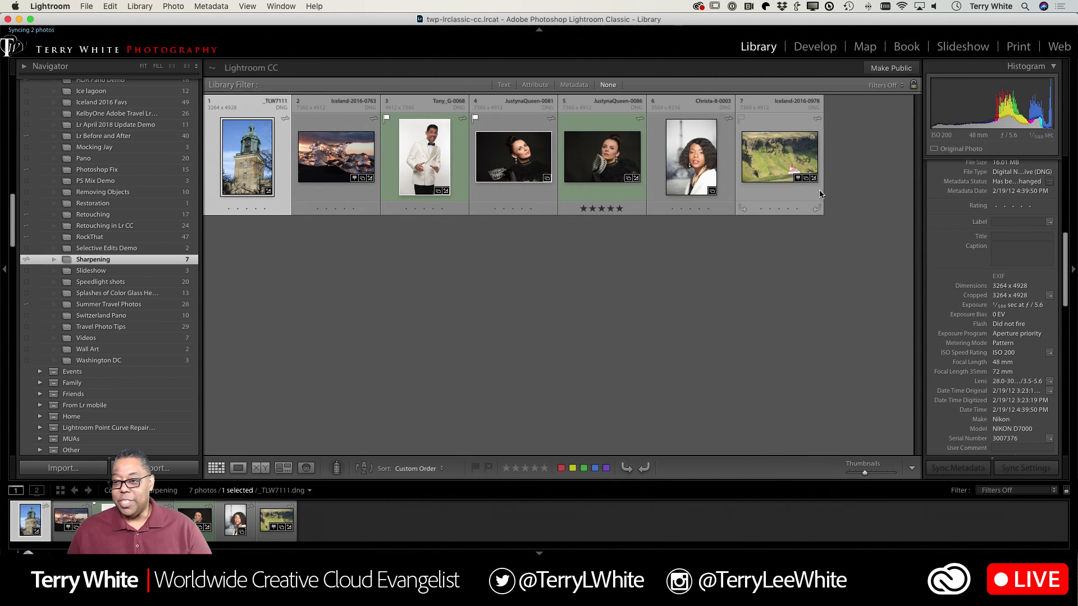
left_click(812, 49)
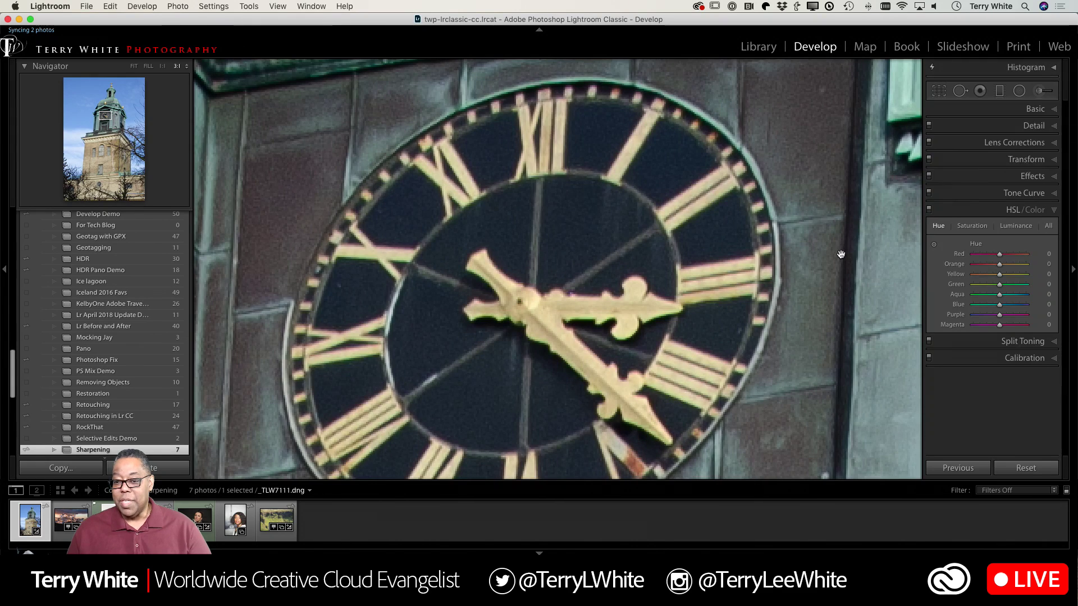
left_click(702, 276)
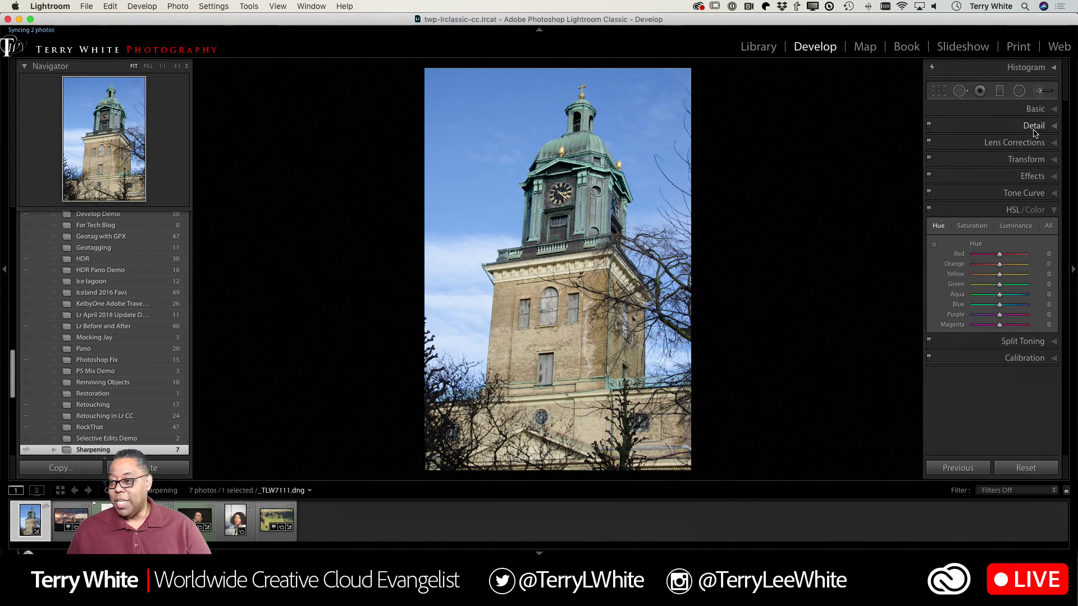
key("super+5")
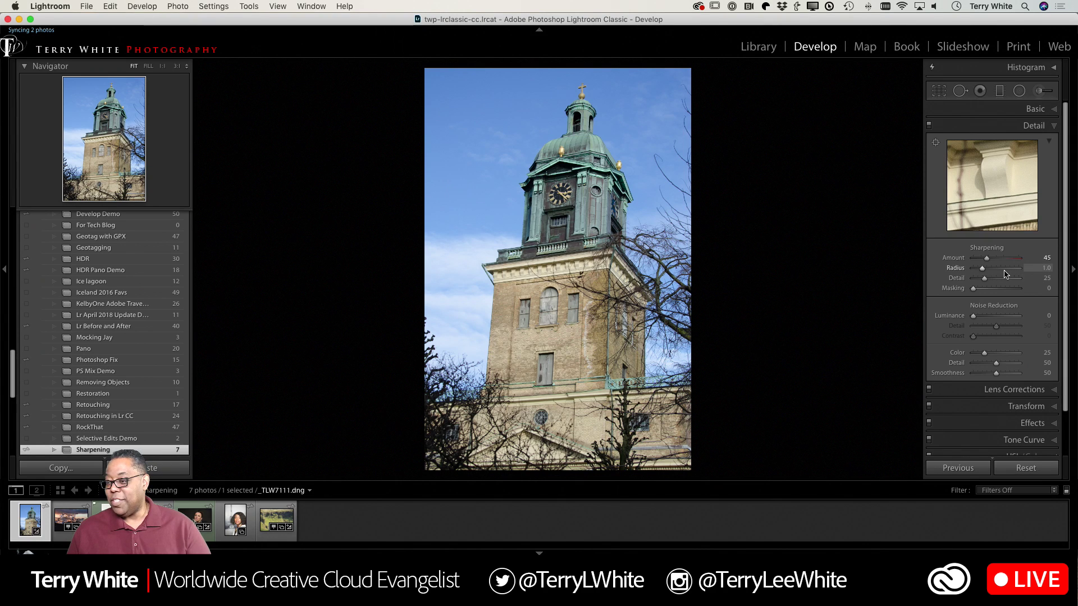
left_click(1027, 468)
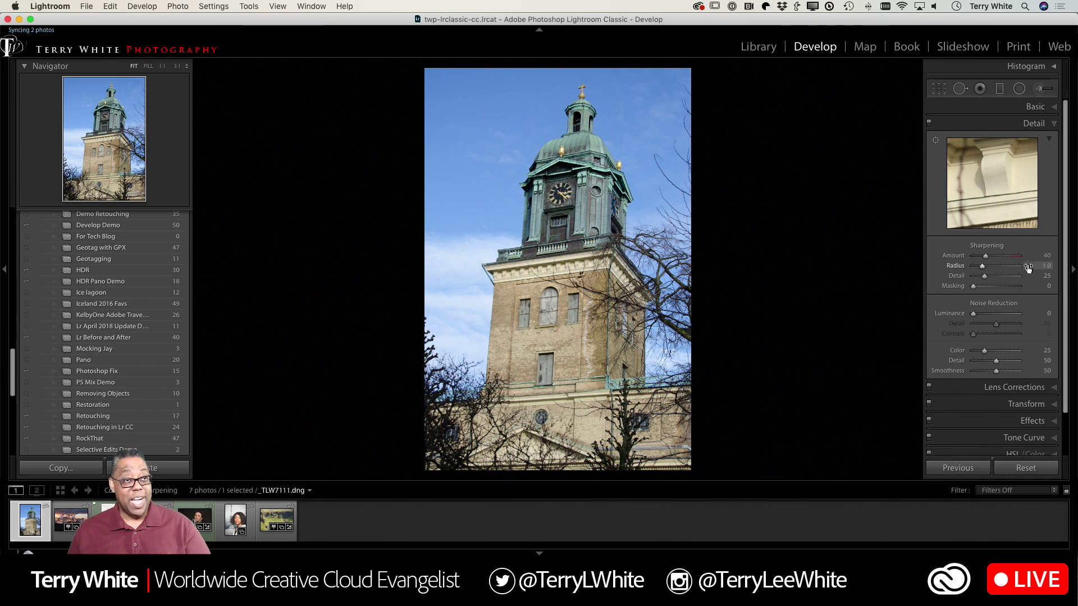
left_click(1030, 470)
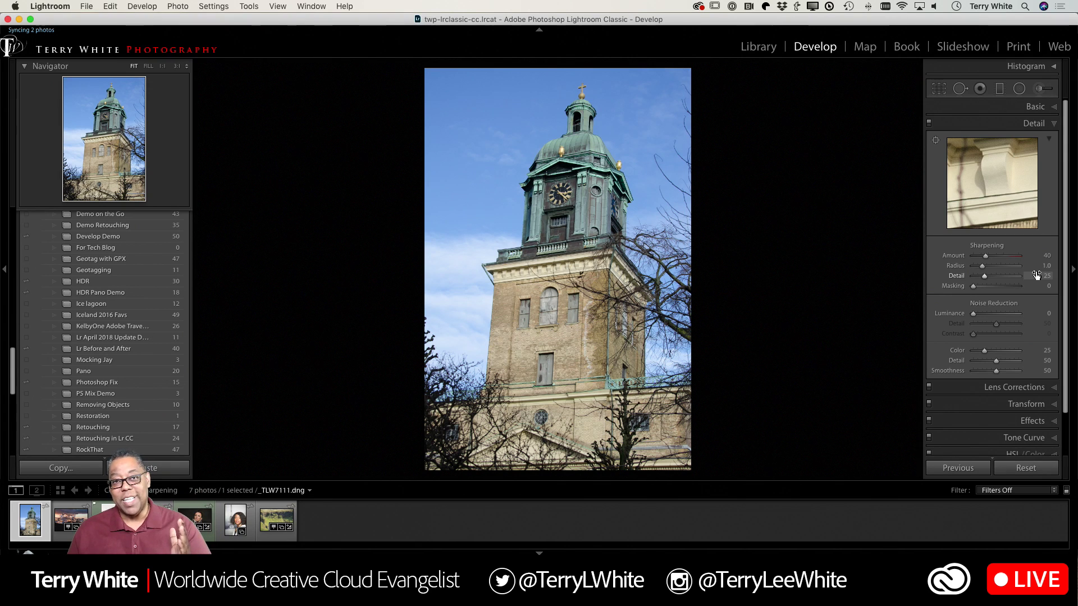
Try a sharpening Amount of 0 while viewing the clock face up close, and reset the photo's settings
left_click(566, 194)
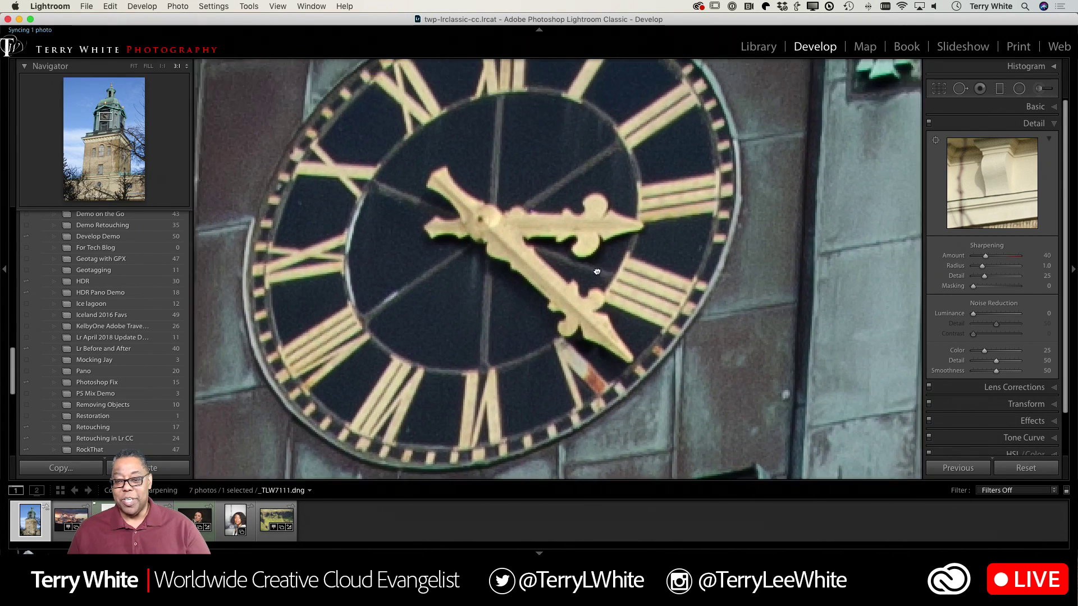
left_click_drag(568, 209, 617, 320)
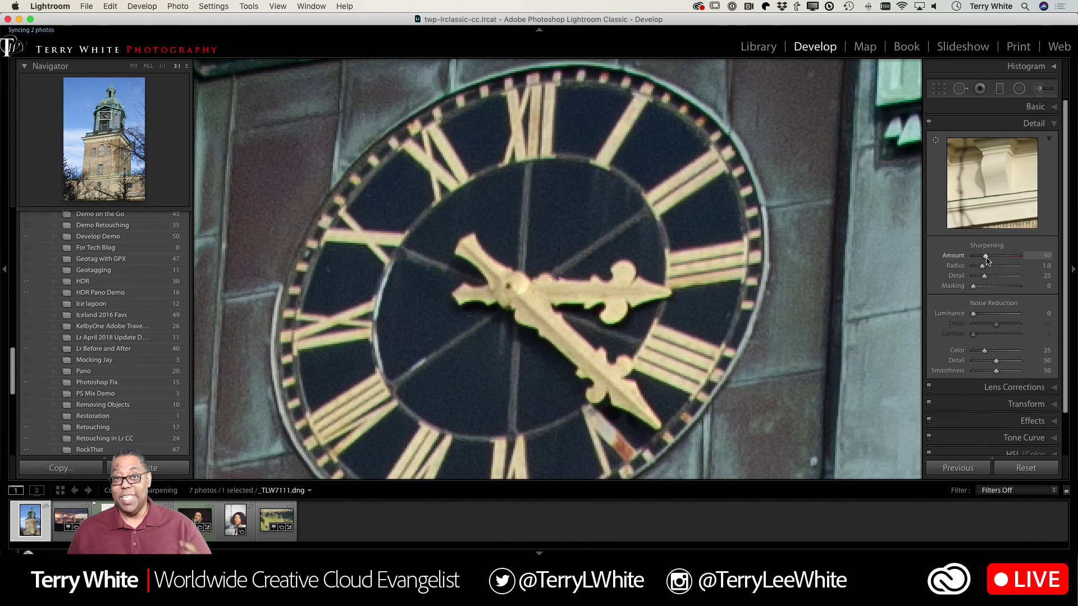
left_click_drag(986, 257, 935, 262)
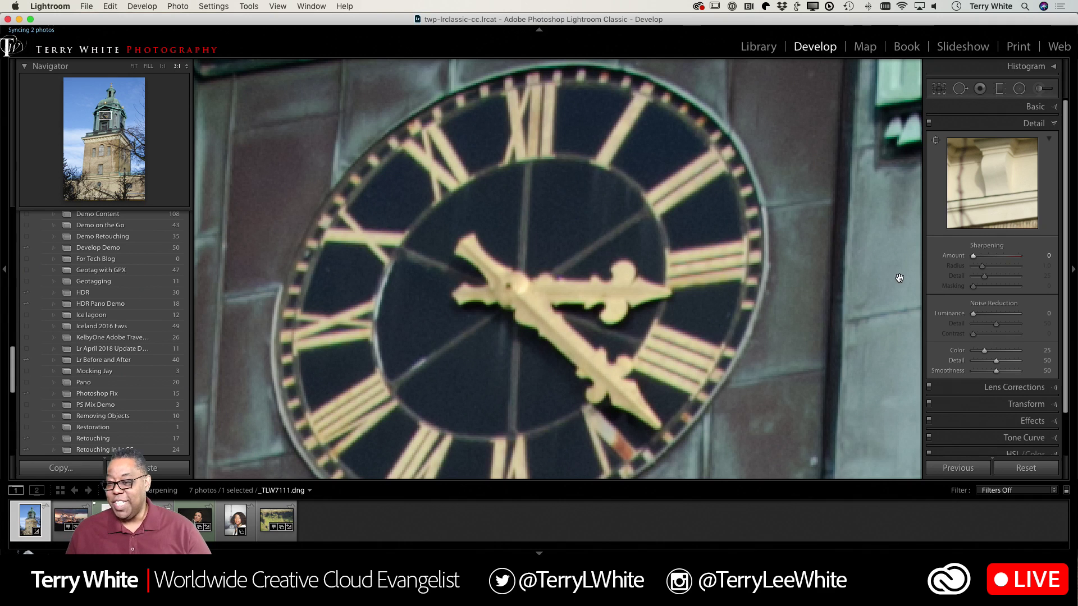
left_click(1009, 469)
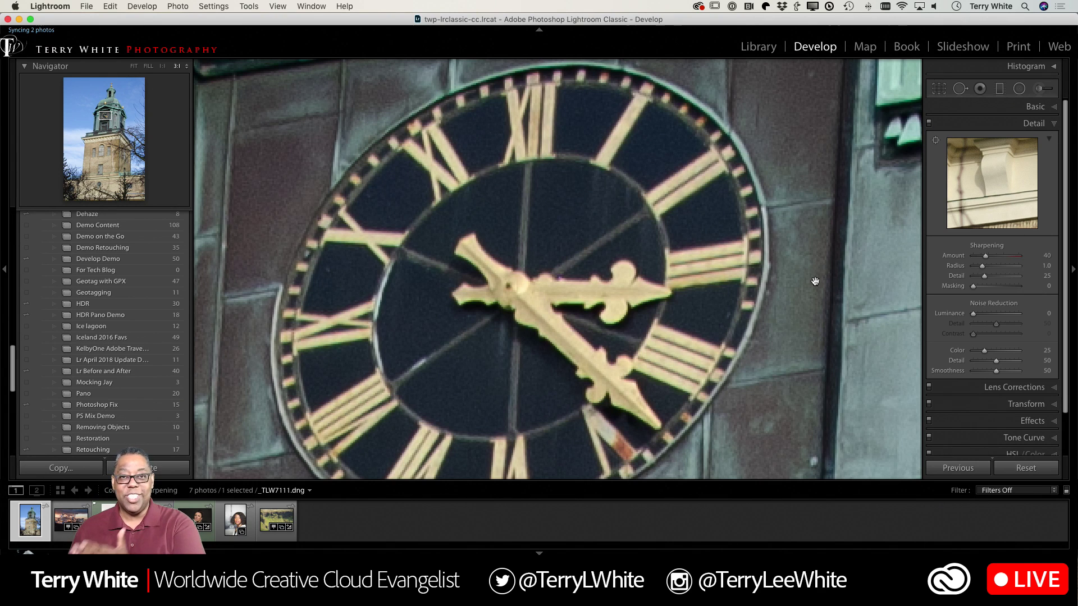
Compare the None, Light and Heavy sharpening presets on the clock face, finishing with the Medium preset
scroll(135, 328, "up", 3)
scroll(135, 327, "up", 15)
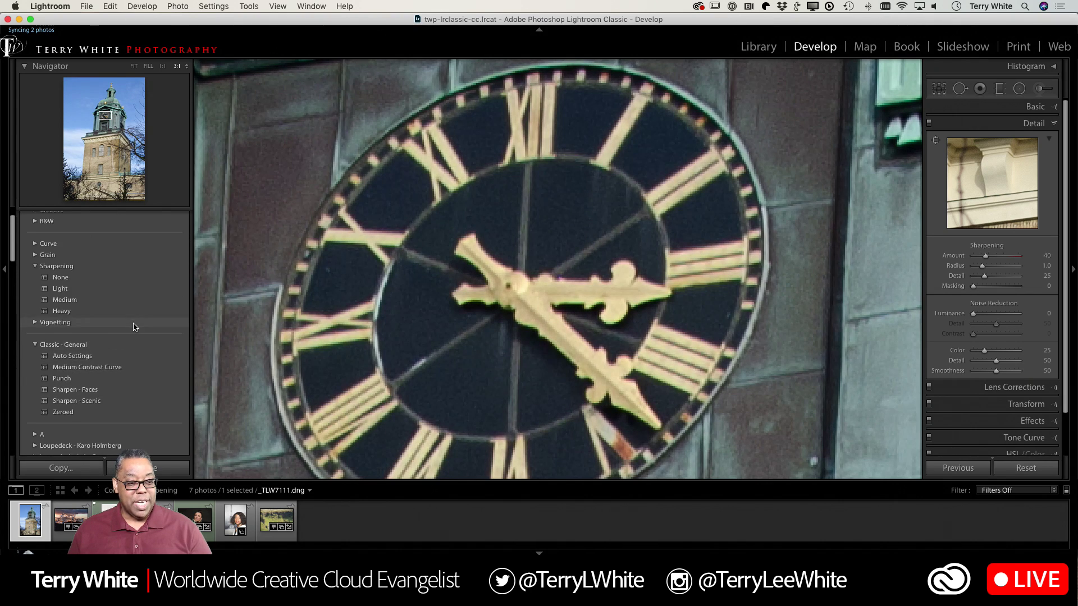
scroll(135, 328, "up", 1)
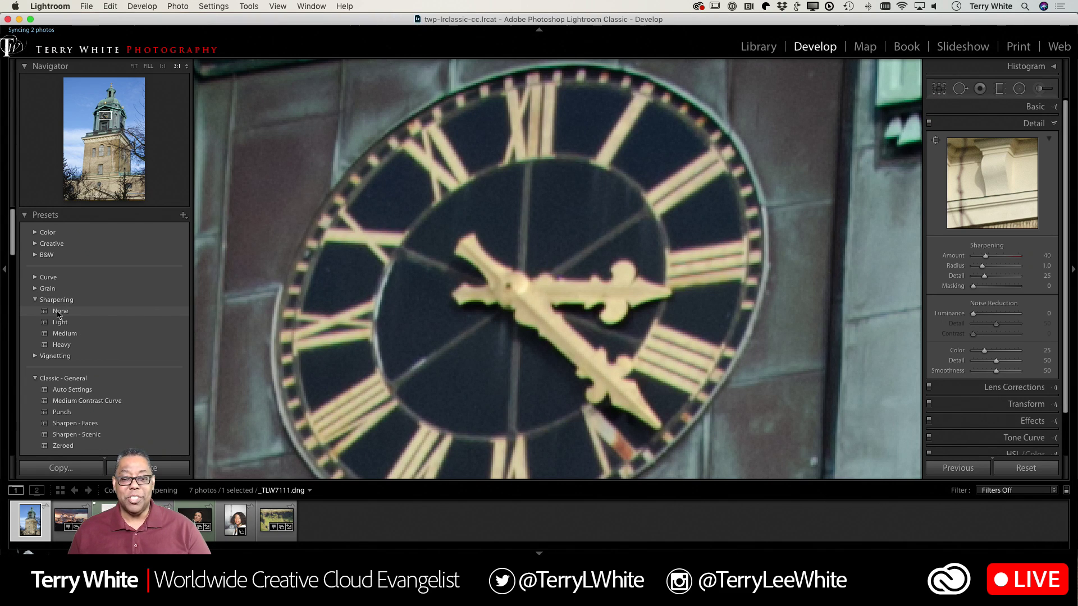
left_click(59, 314)
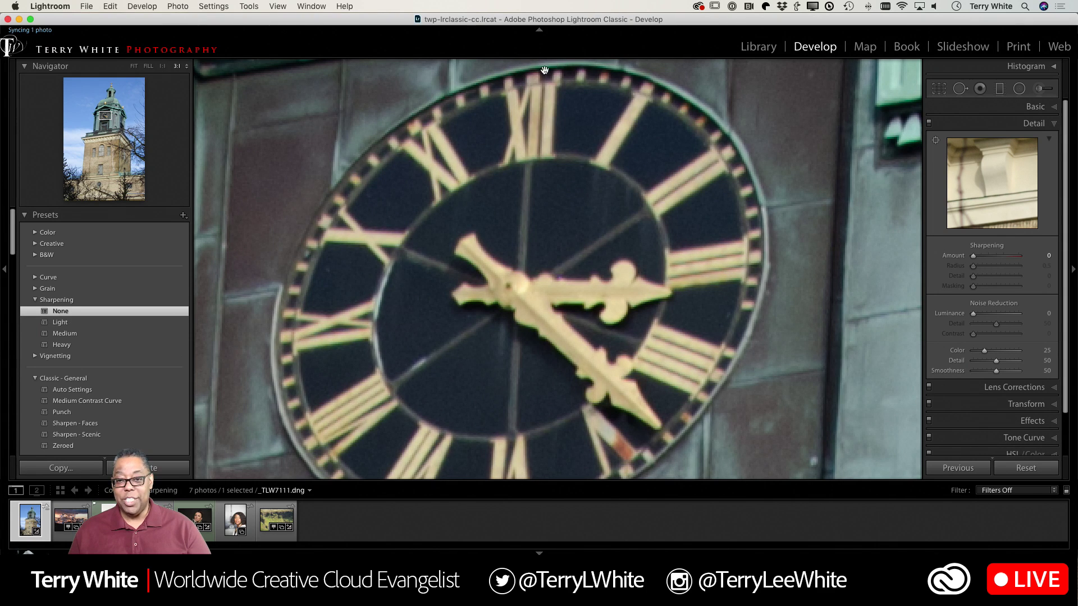
left_click(82, 327)
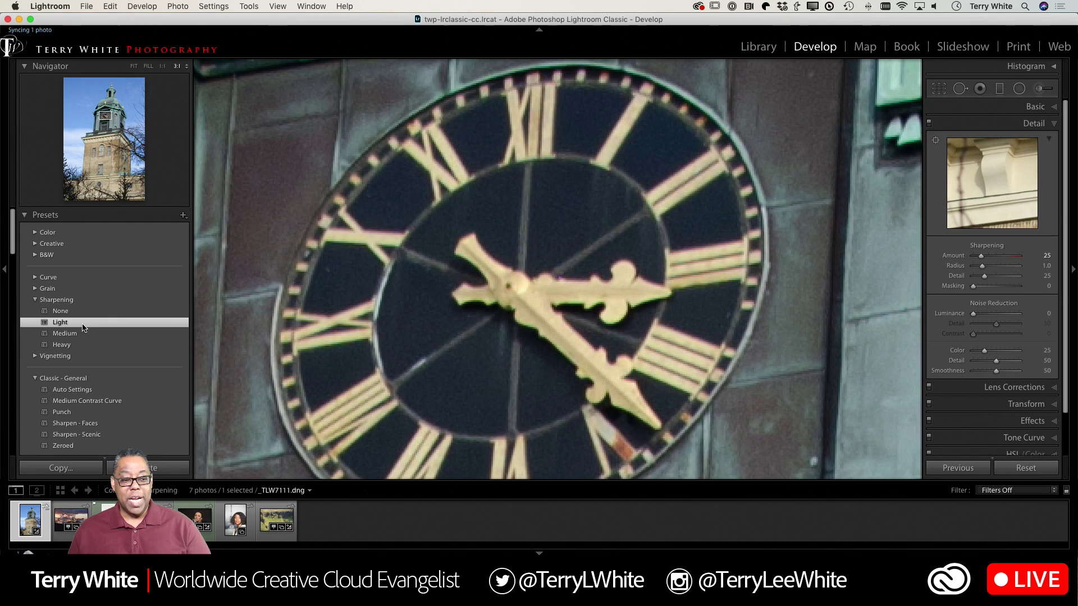
left_click(81, 315)
left_click(82, 349)
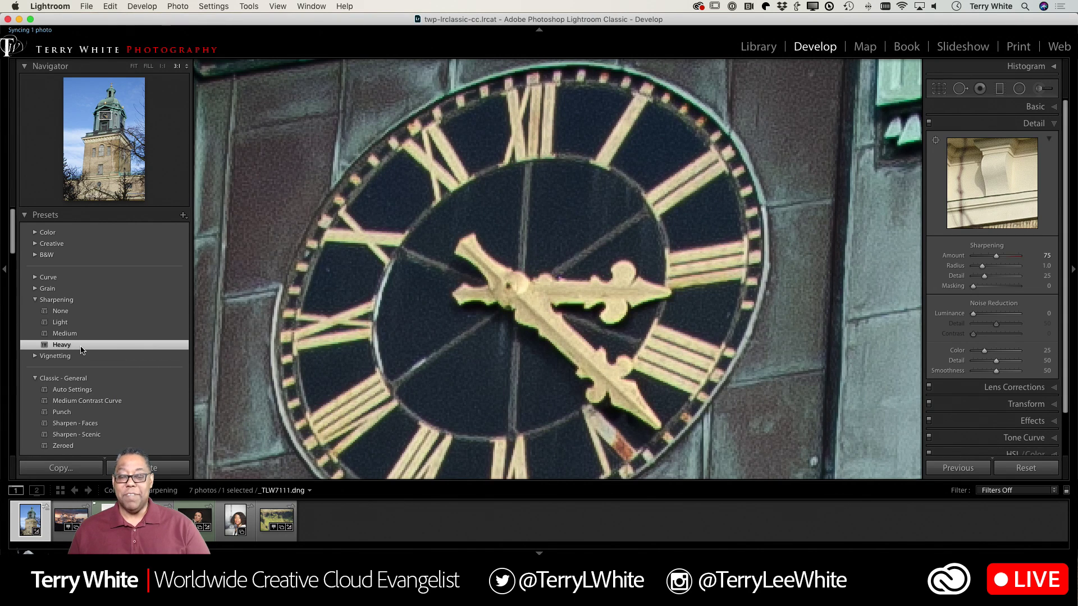
left_click(79, 312)
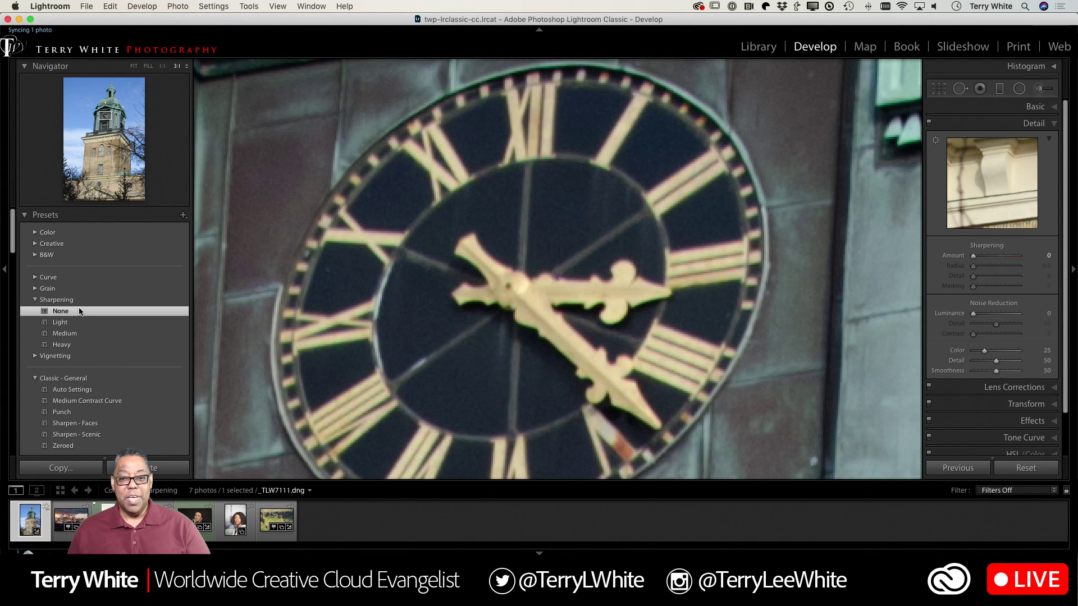
left_click(75, 323)
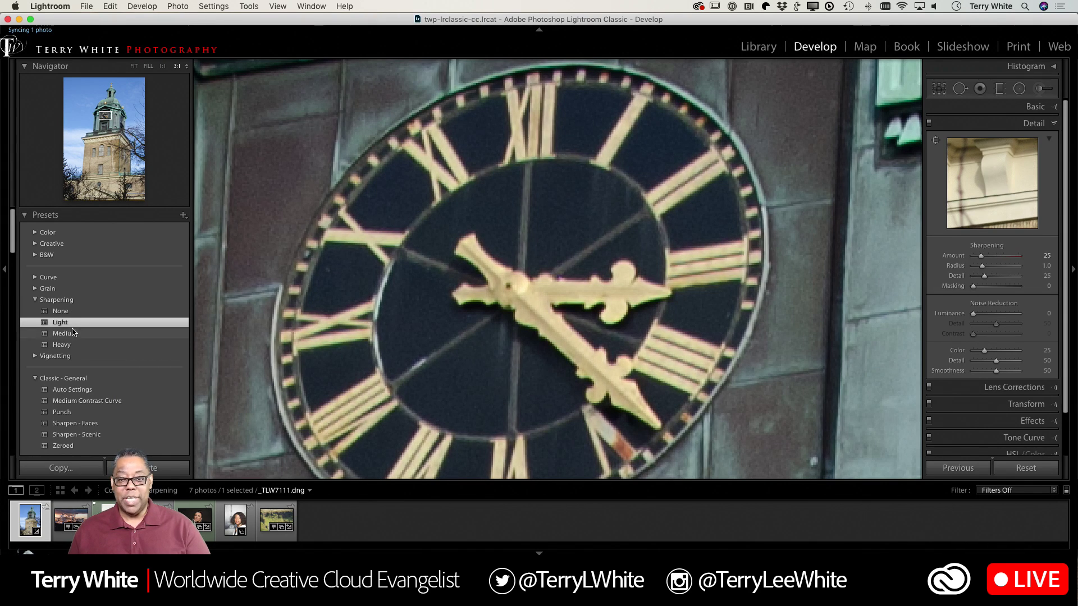
left_click(72, 334)
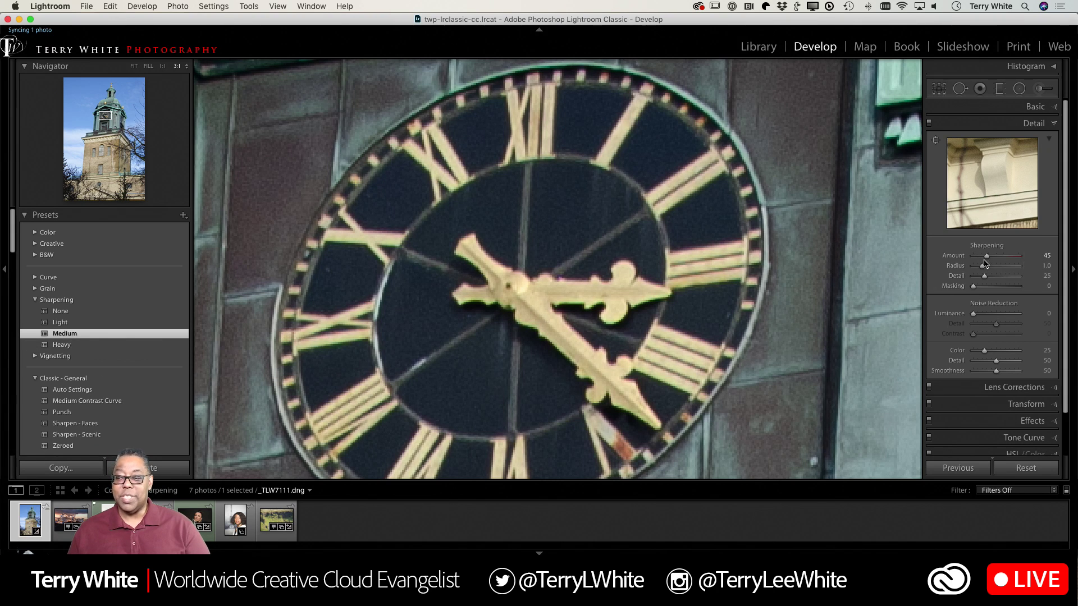
Push the clock tower photo's sharpening Amount to 150 and bring it back to 67
left_click_drag(986, 257, 1024, 255)
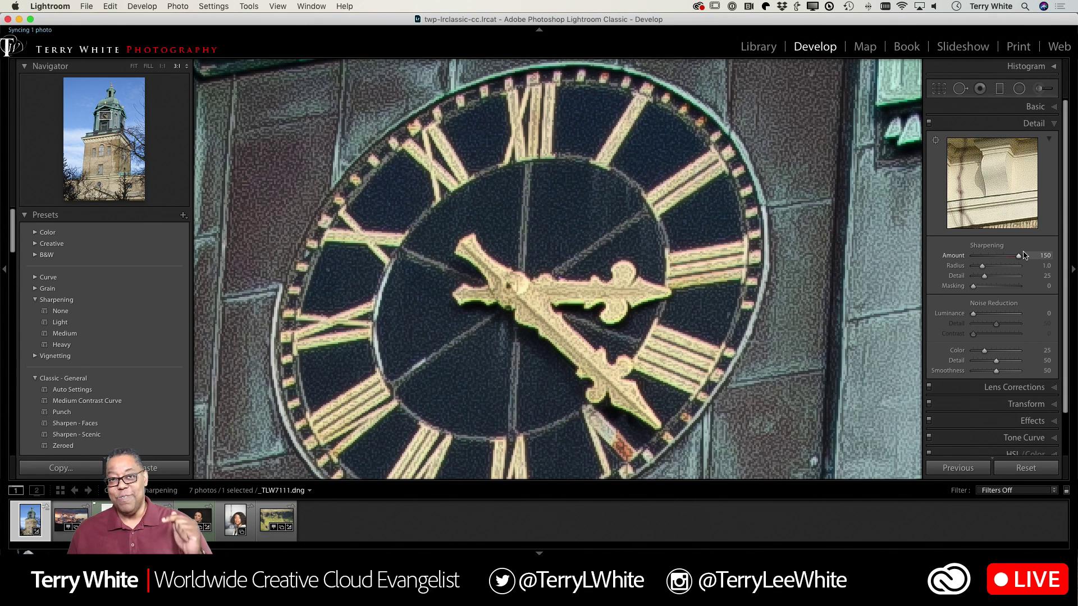
left_click_drag(1023, 256, 995, 257)
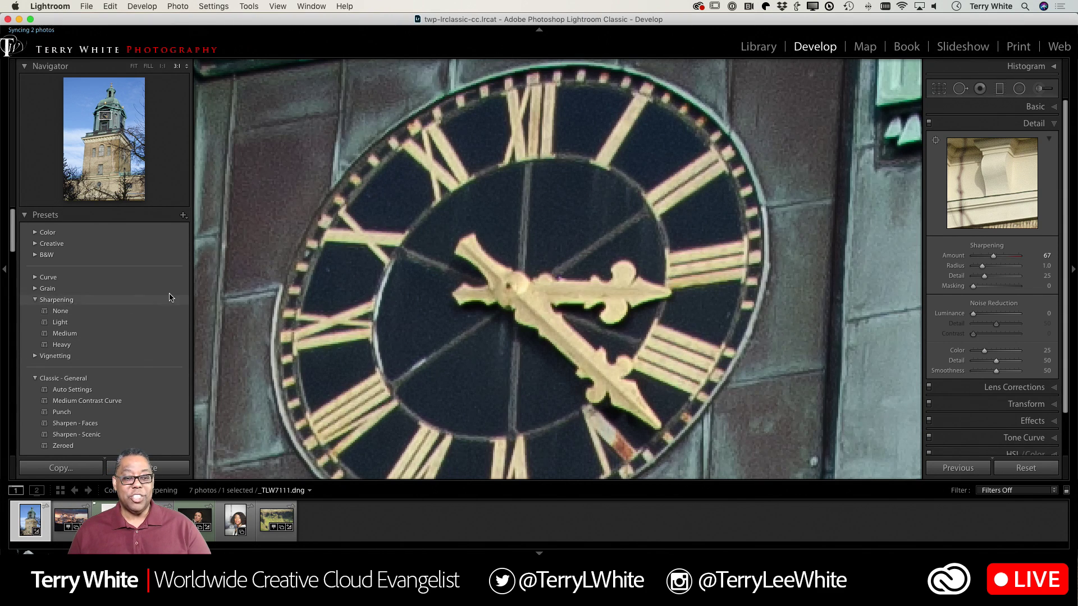
Hide the Classic - General preset group using Manage Presets and save the selection
left_click(183, 216)
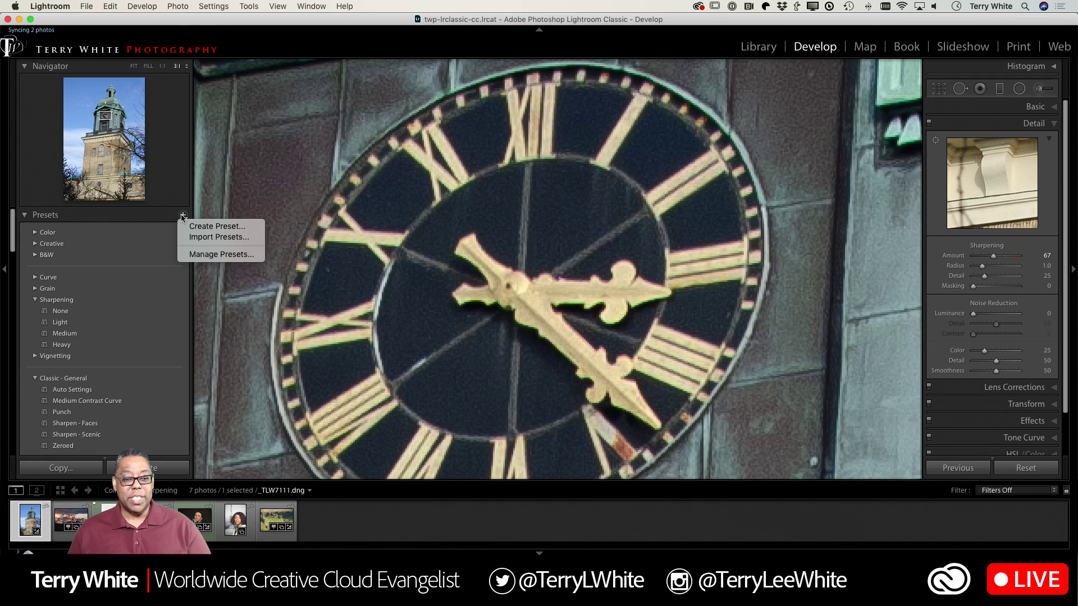
left_click(195, 256)
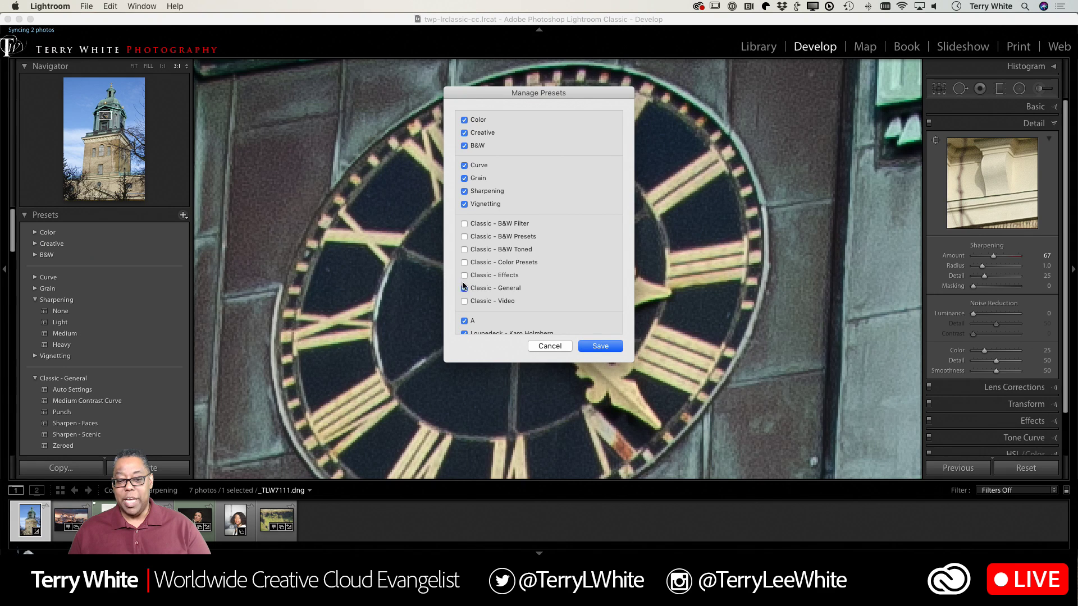
left_click(598, 346)
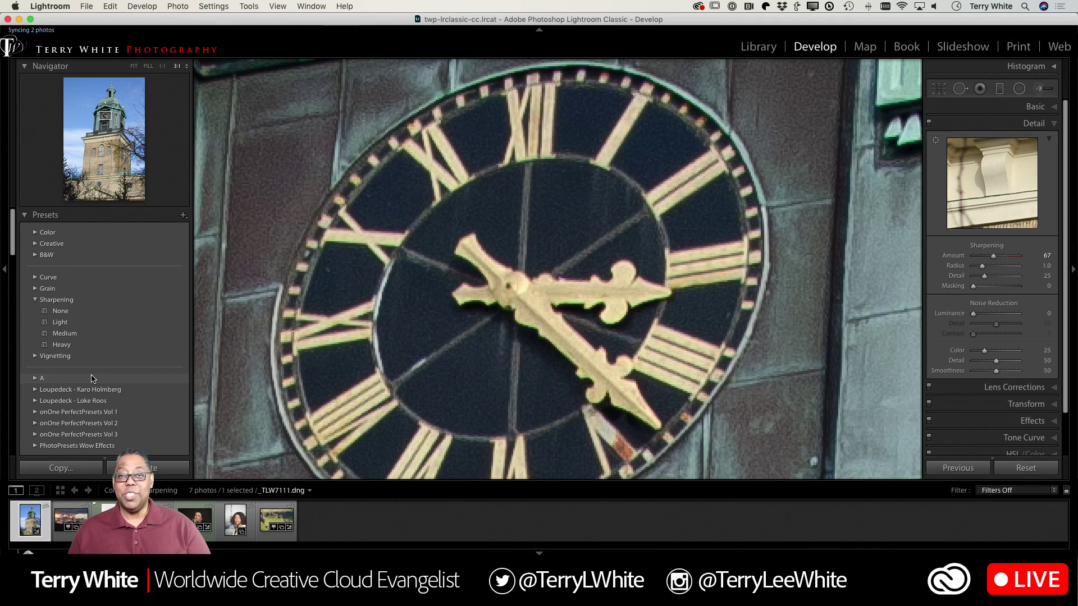
Re-enable the Classic - General preset group in Manage Presets and save the selection
left_click(183, 217)
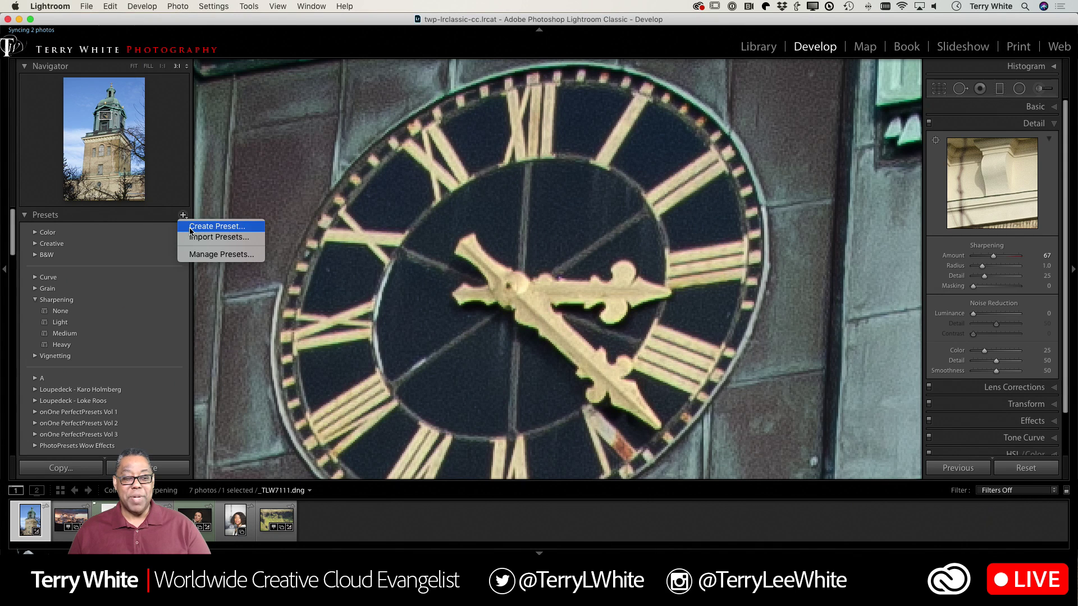
left_click(191, 255)
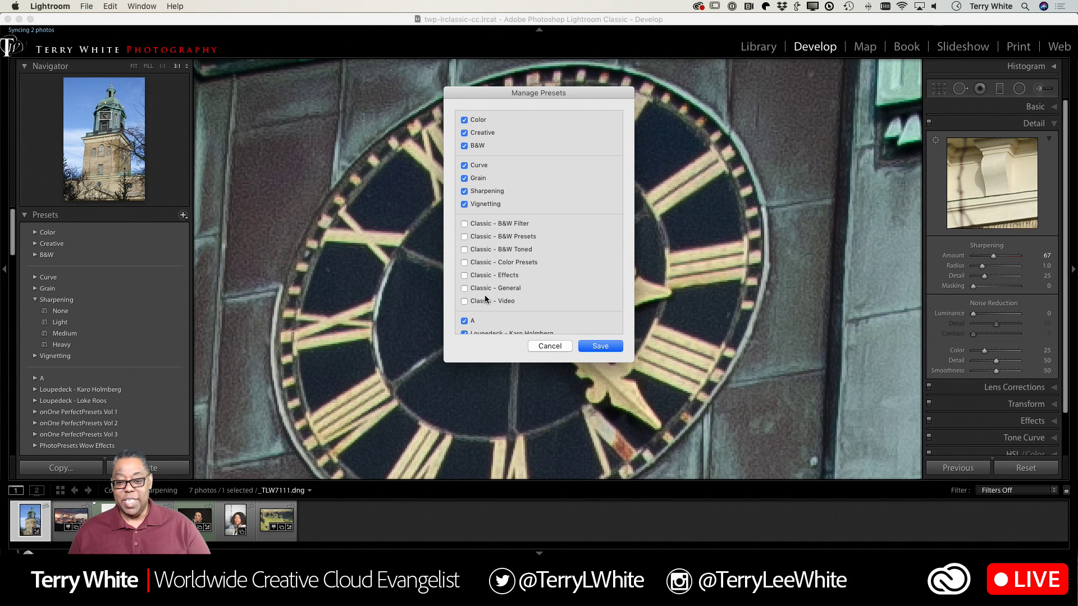
left_click(487, 289)
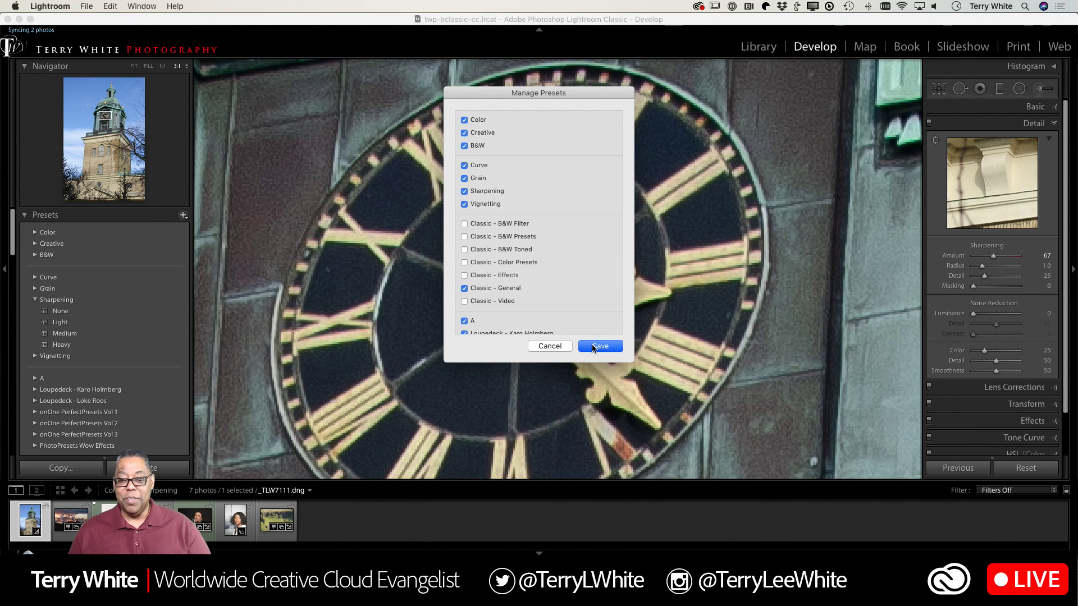
left_click(593, 347)
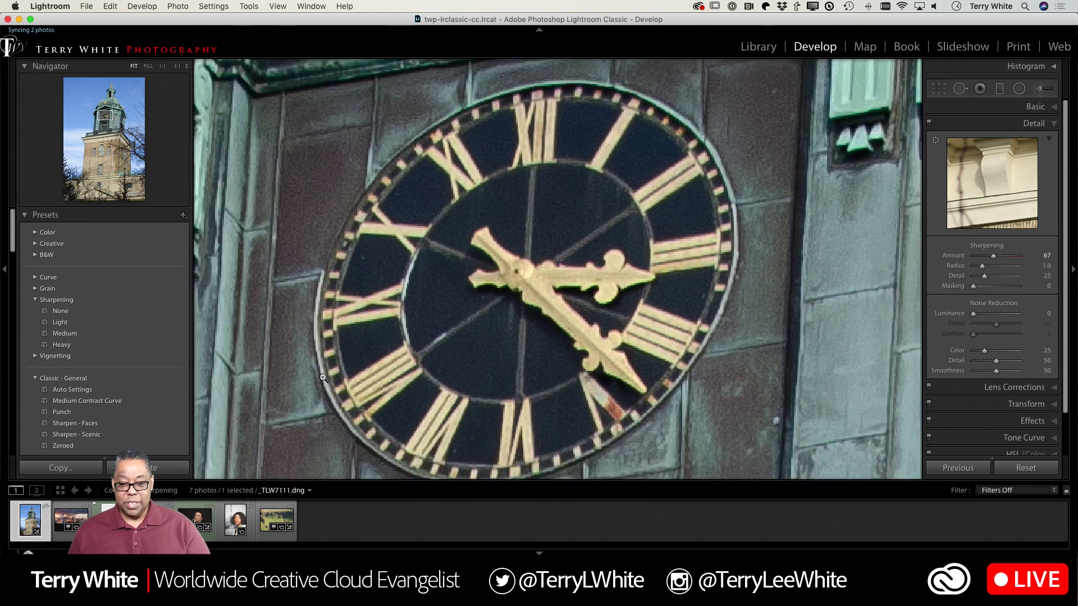
Switch to the portrait of the woman in front of the Eiffel Tower backdrop and check her eye up close
left_click(282, 433)
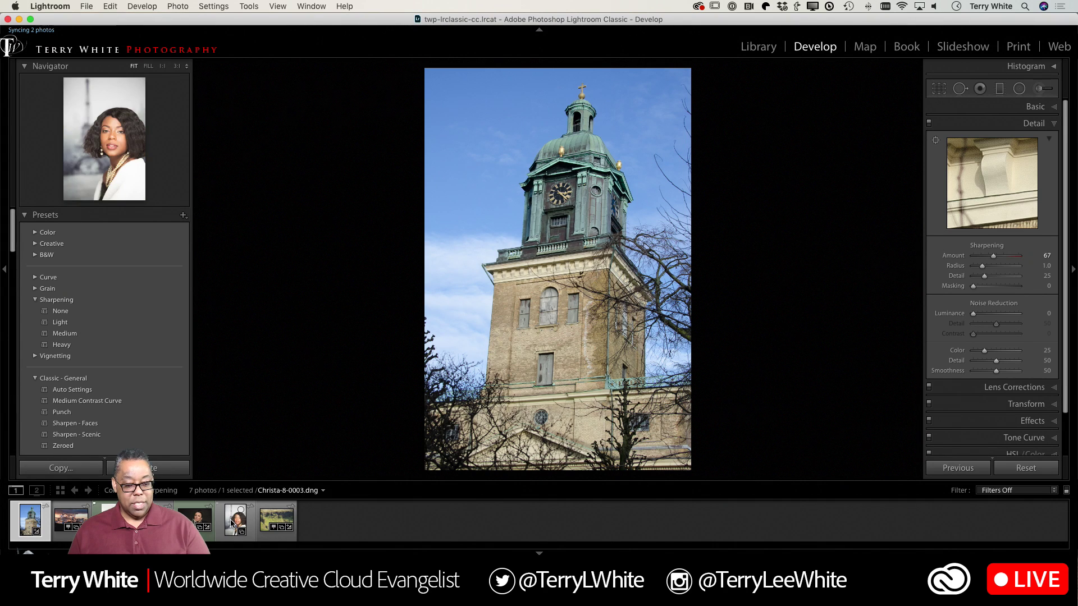
left_click(249, 510)
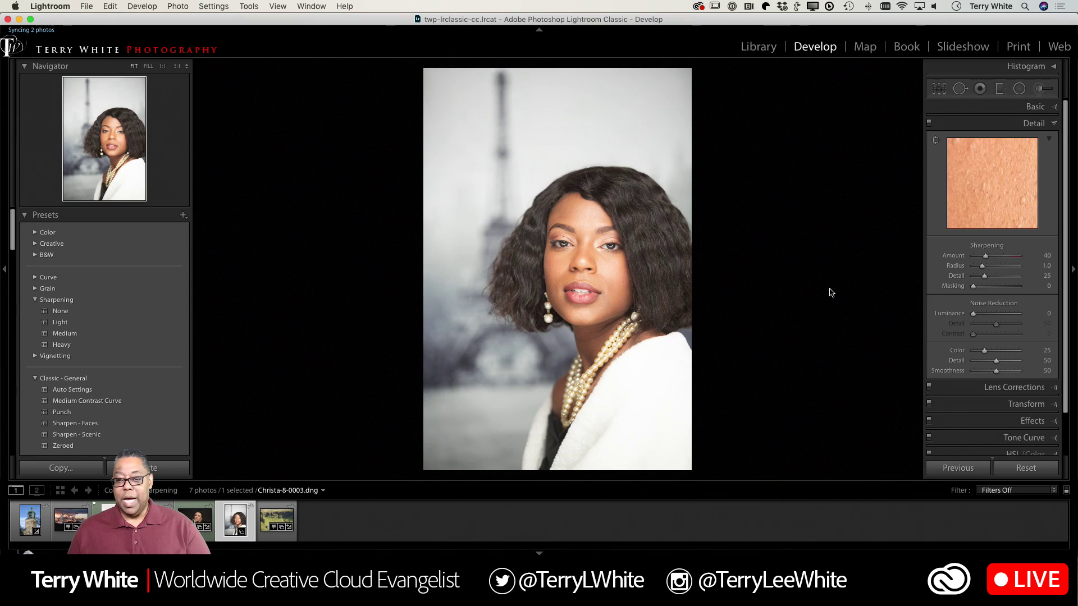
left_click(614, 241)
left_click(732, 313)
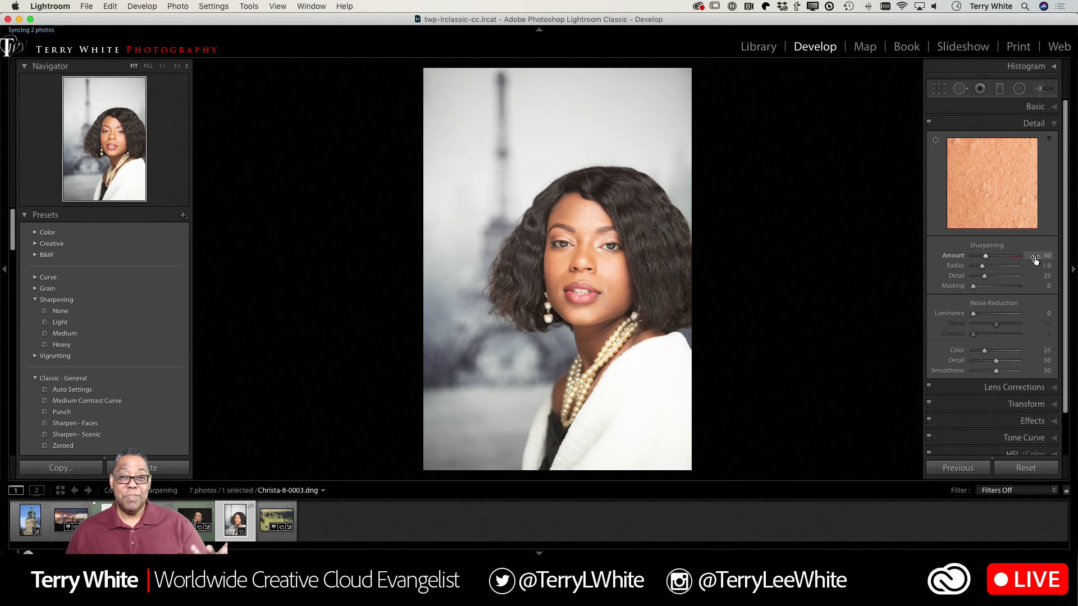
Compare the portrait's eye up close with sharpening Amount at 0 and with the settings reset, repeating the comparison
left_click_drag(985, 255, 973, 255)
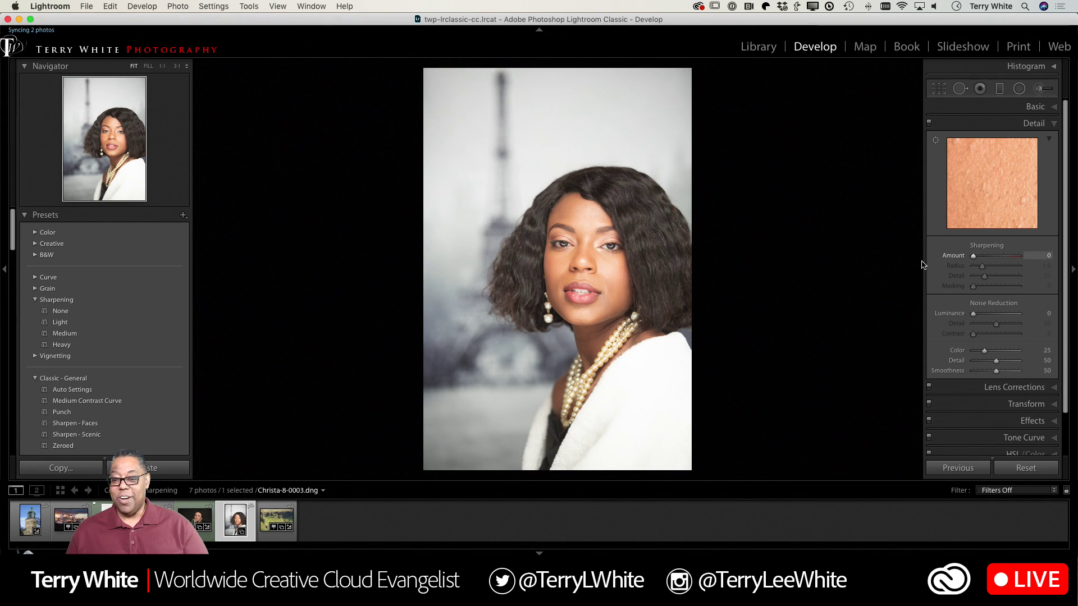
left_click(587, 247)
left_click_drag(558, 309, 838, 191)
scroll(820, 262, "left", 5)
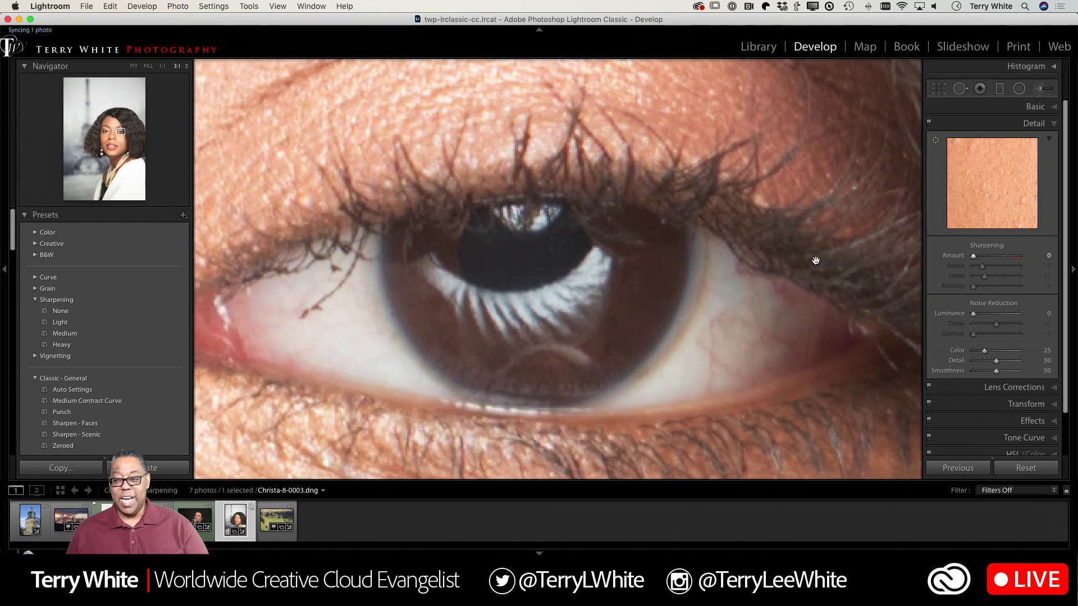
left_click(1026, 469)
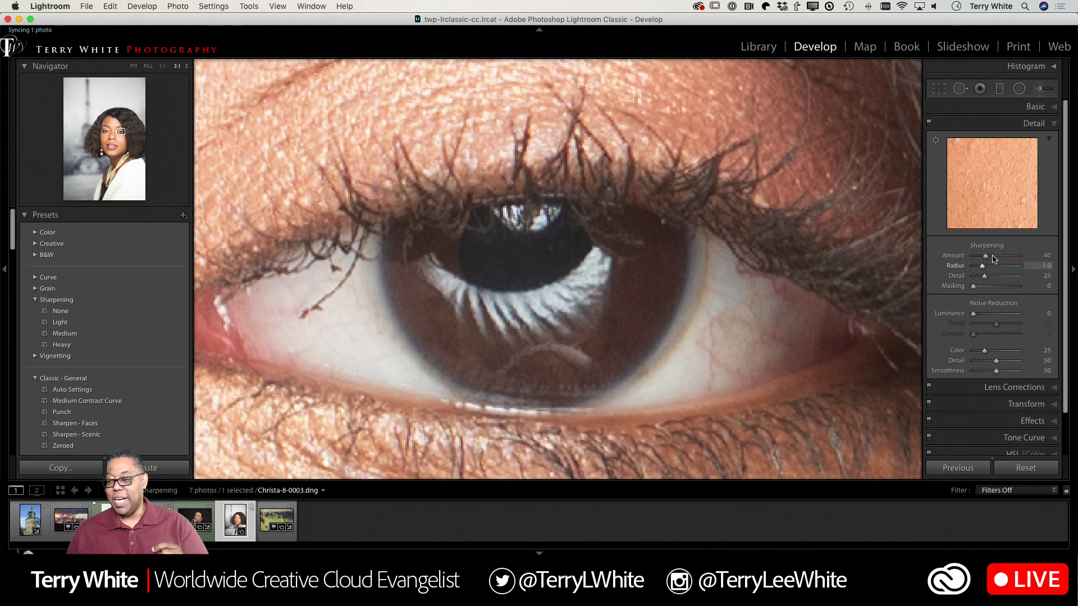
left_click_drag(985, 257, 943, 270)
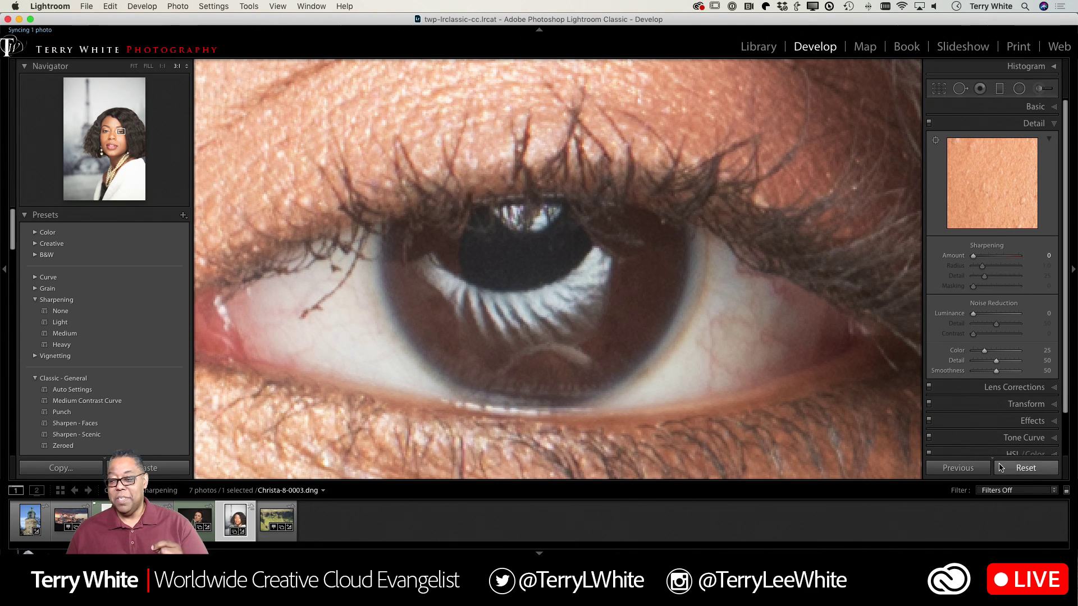
left_click(1022, 468)
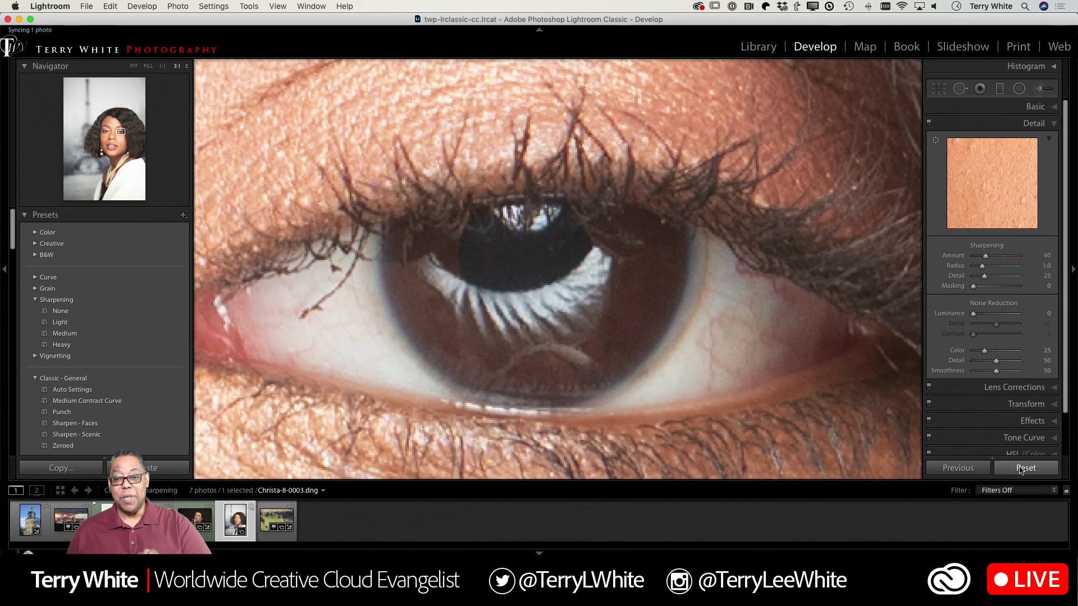
Apply the Sharpen - Faces preset to the full portrait and preview its sharpening mask in black and white
left_click(759, 340)
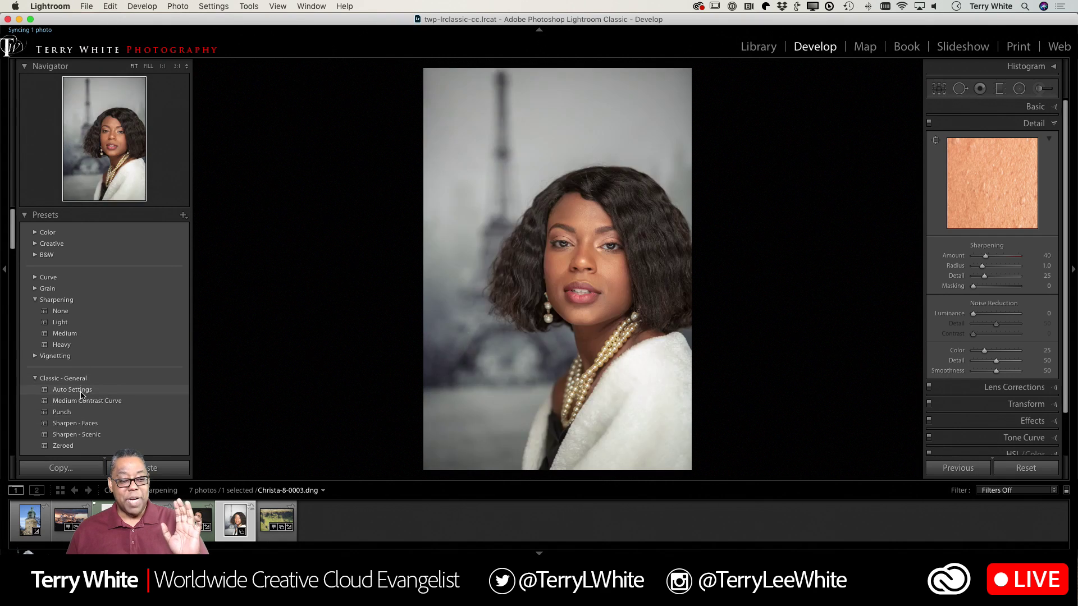
left_click(77, 424)
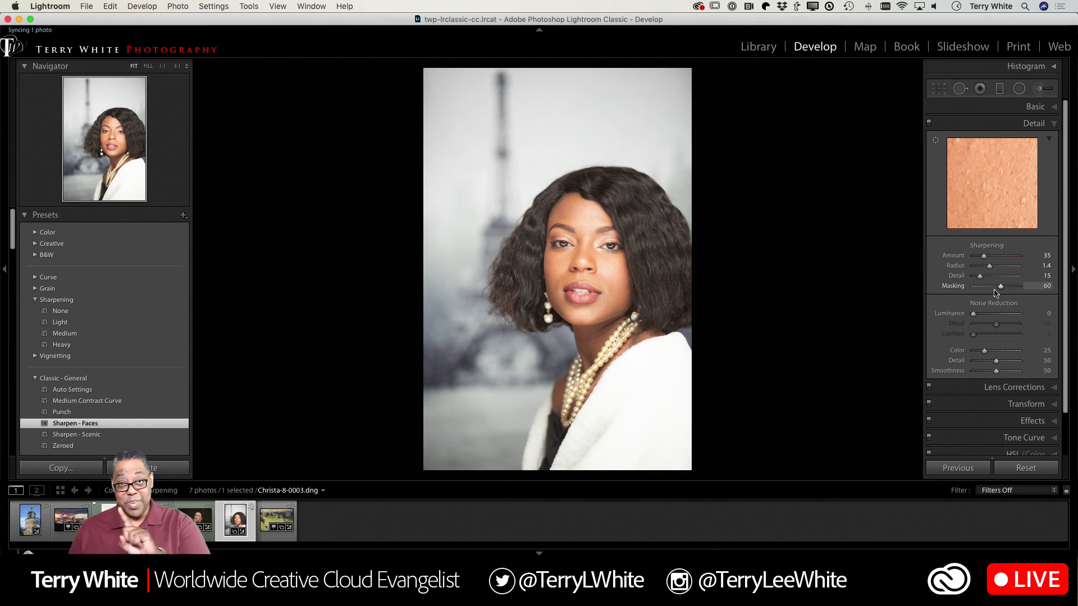
key("alt")
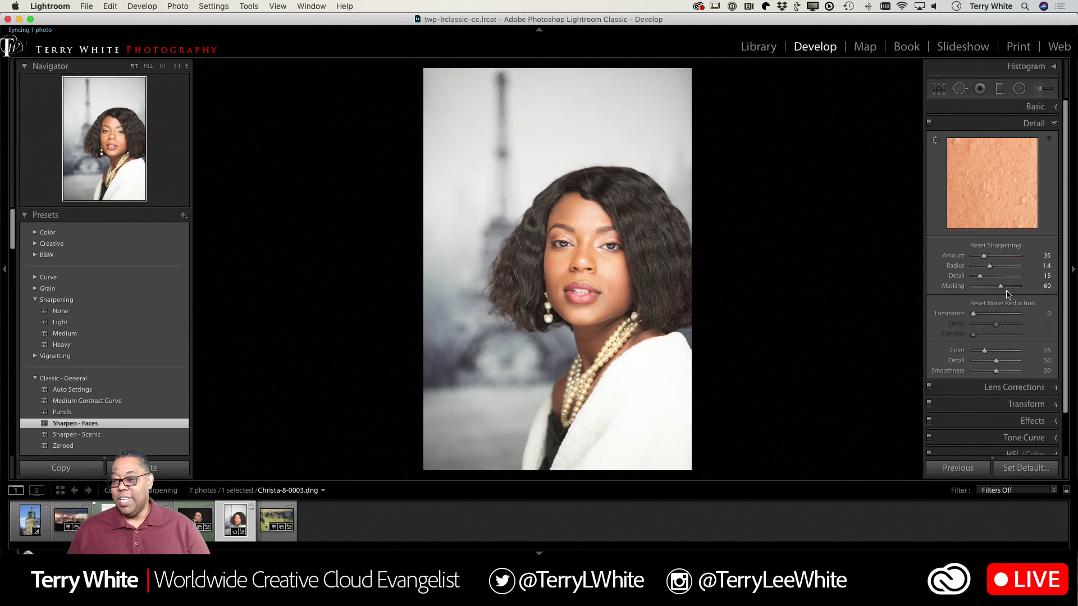
left_click(1001, 286, "alt")
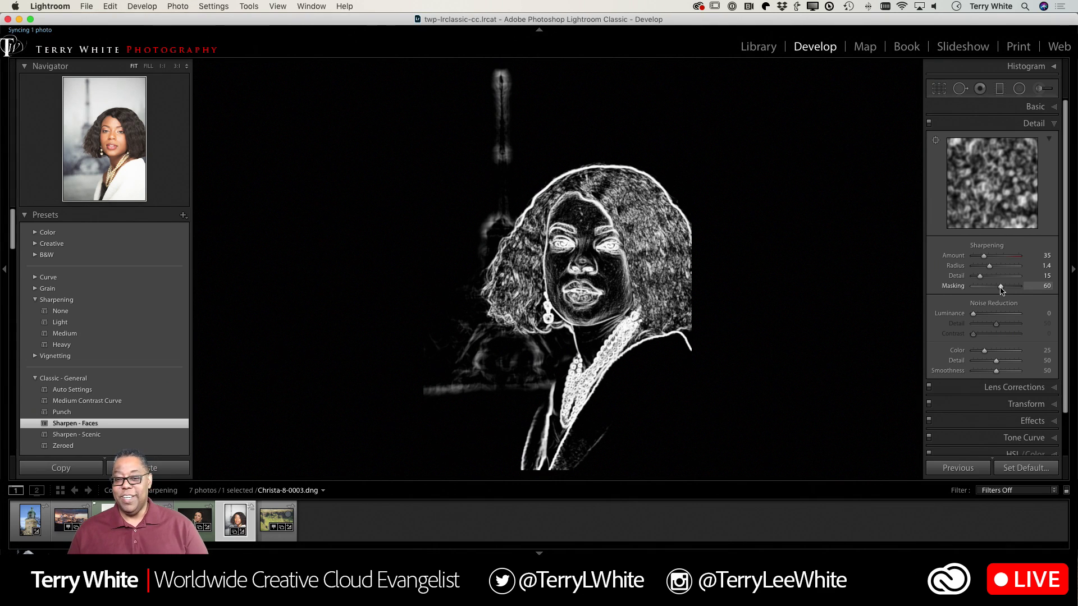
Try sharpening Masking at 82 and 0 with the mask preview shown, and settle on 80
left_click_drag(1001, 287, 1011, 287)
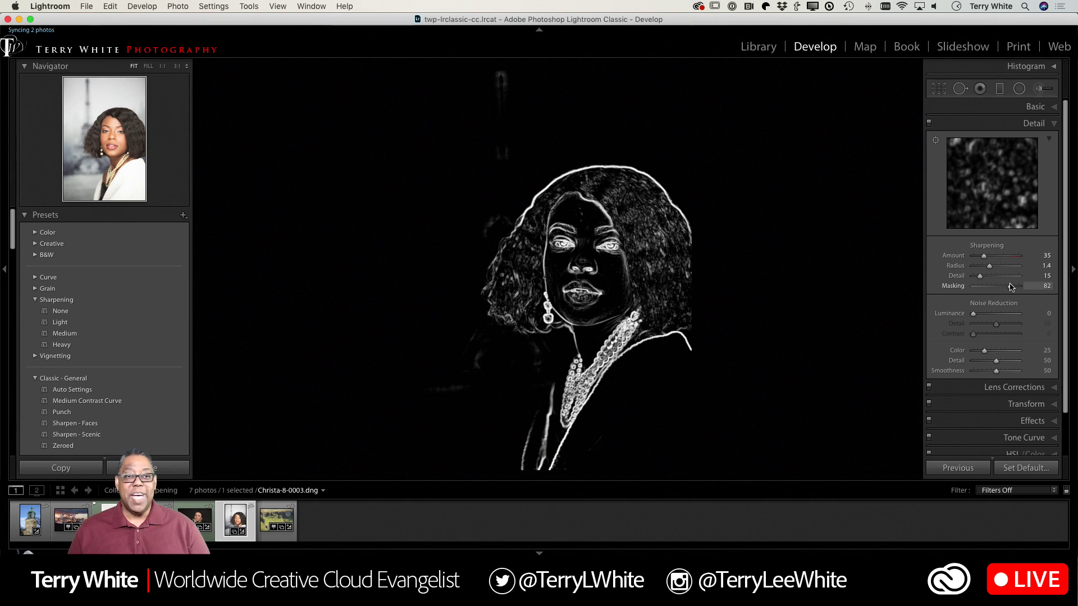
left_click_drag(1010, 287, 966, 294)
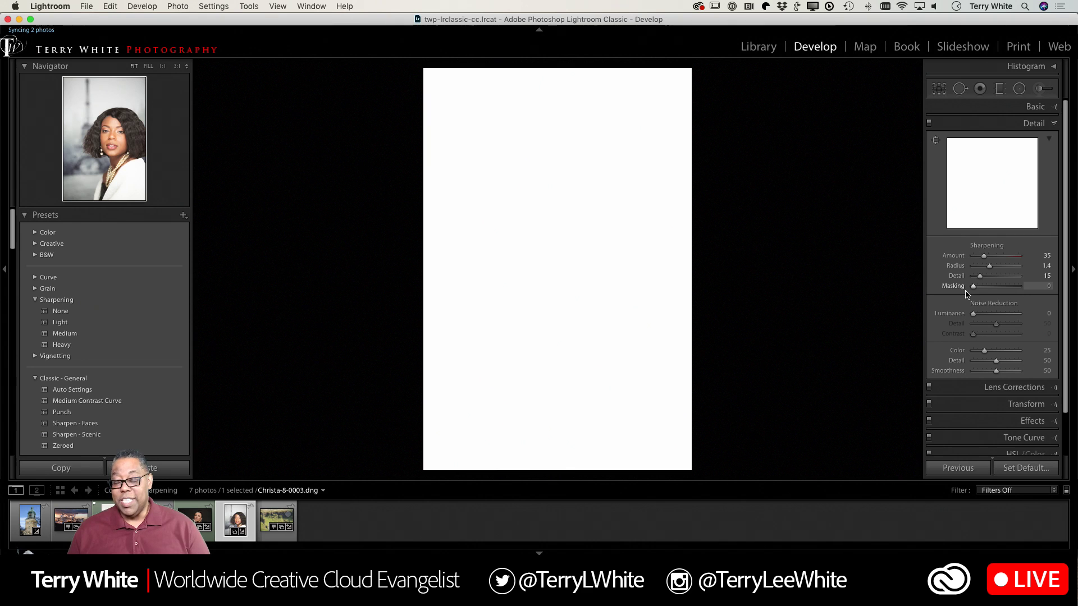
left_click_drag(973, 290, 1008, 286)
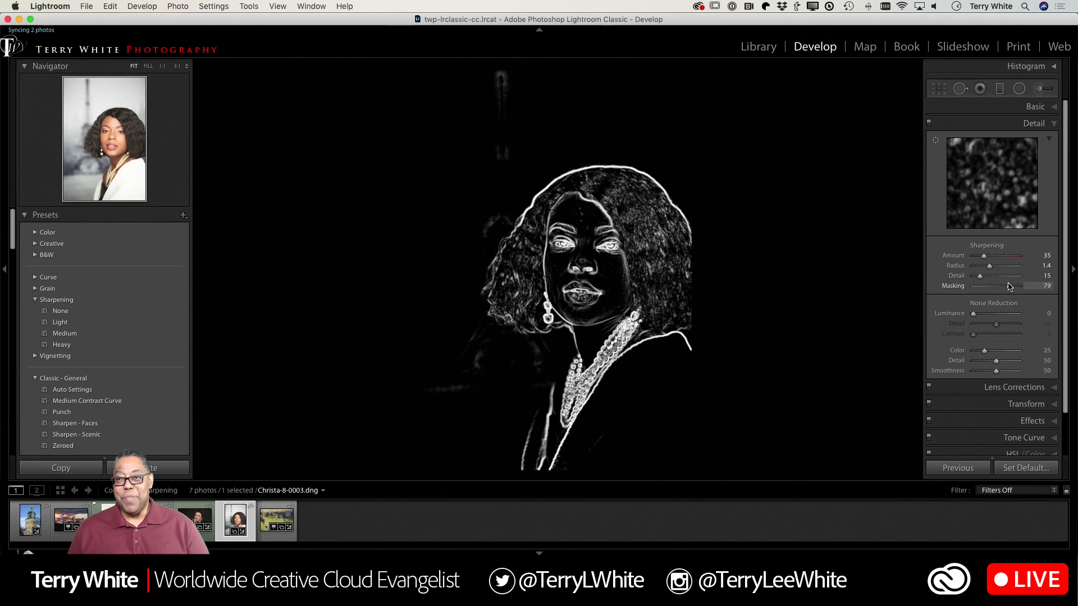
left_click_drag(1009, 287, 1009, 287)
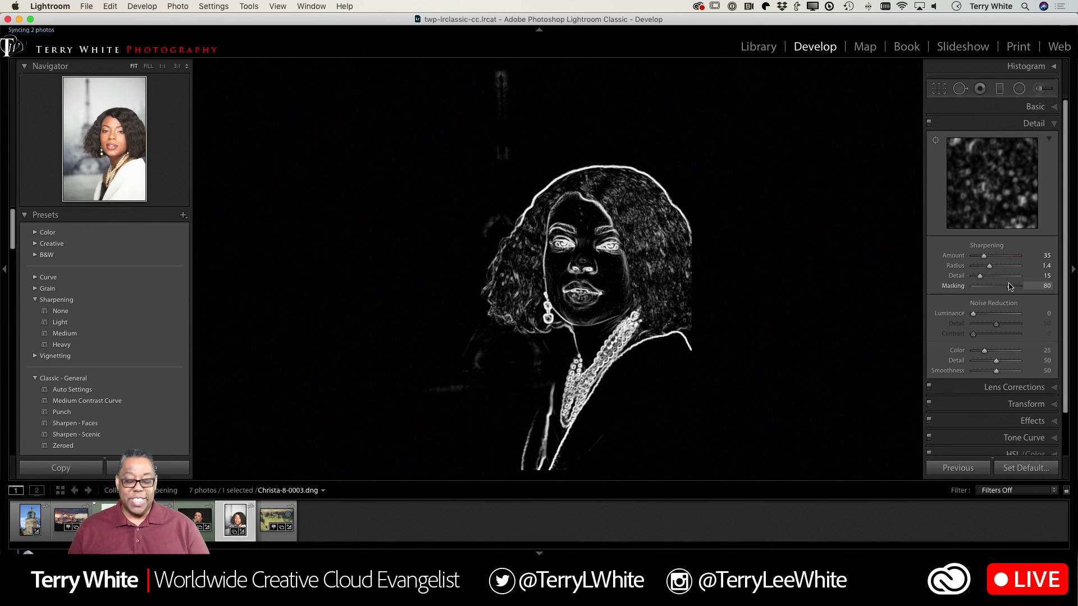
left_click_drag(1010, 287, 1010, 287)
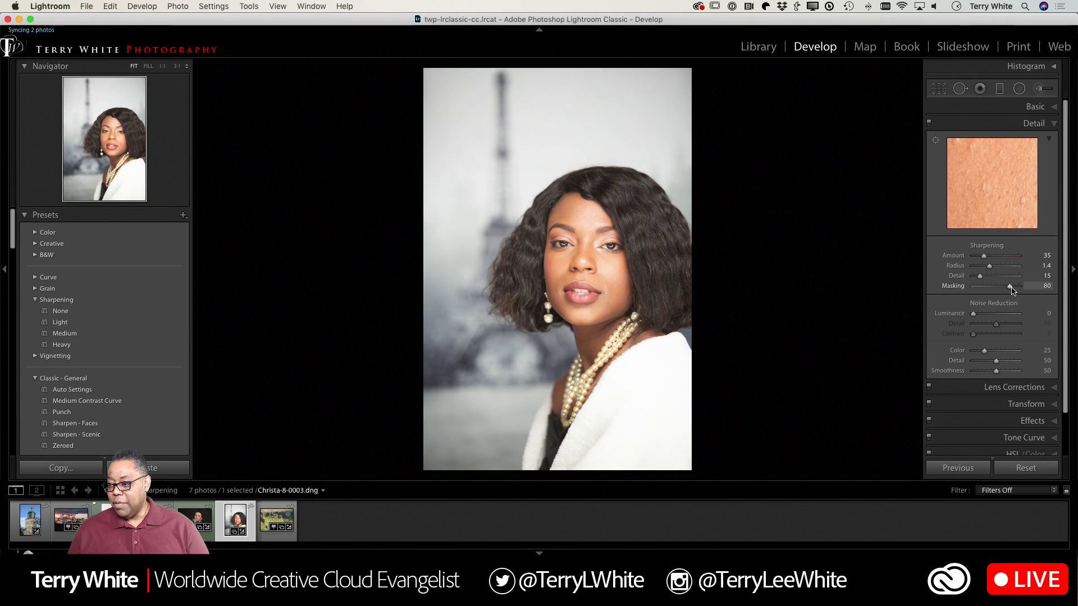
Raise the sharpening Amount to 73 and on to 98 while checking the portrait's eye up close
left_click(614, 247)
key("super+equal")
left_click_drag(607, 365, 845, 398)
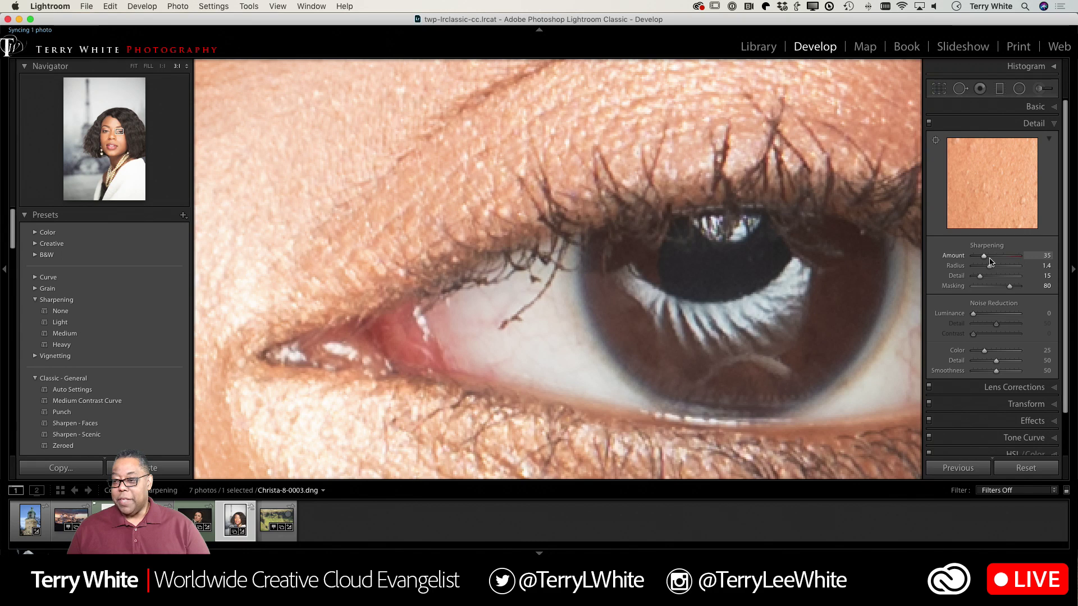
mouse_move(985, 259)
left_mouse_down()
mouse_move(1017, 260)
mouse_move(968, 260)
mouse_move(1018, 260)
mouse_move(996, 261)
left_mouse_up()
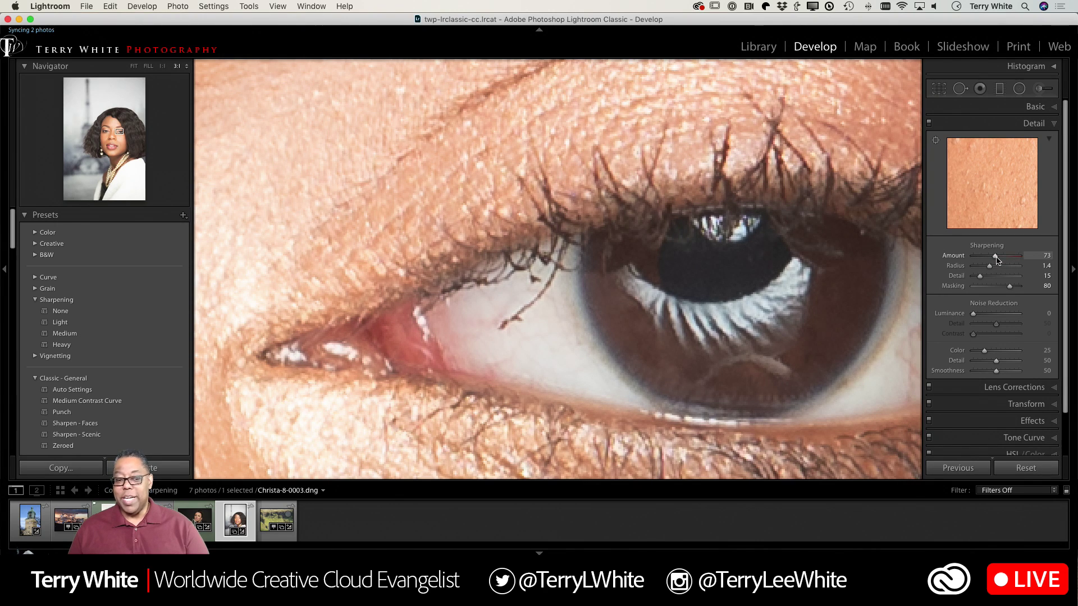
left_click(162, 65)
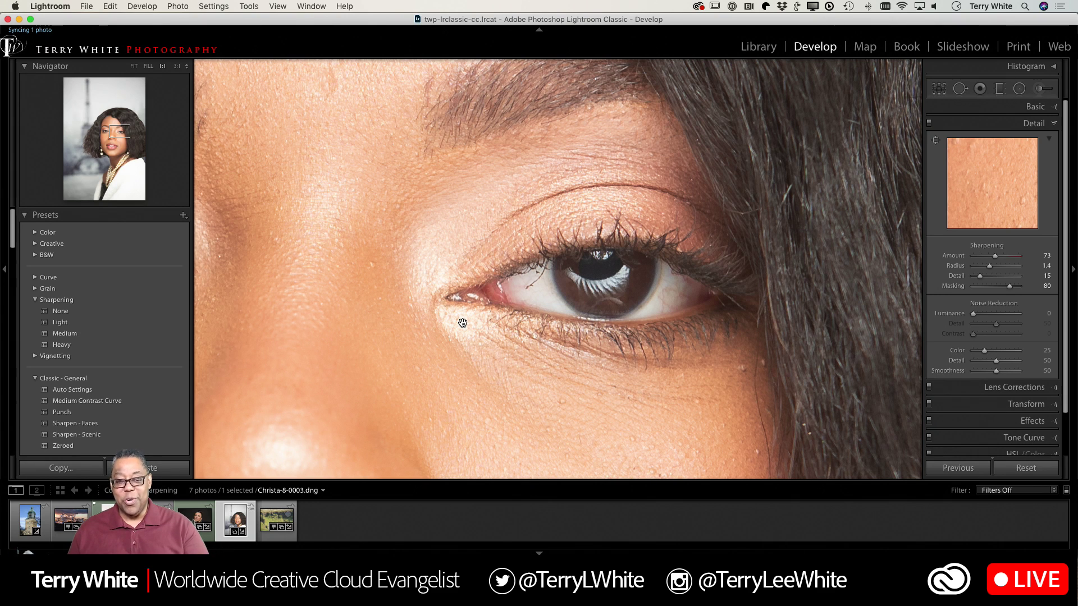
mouse_move(995, 260)
left_mouse_down()
mouse_move(1032, 259)
mouse_move(963, 270)
mouse_move(1027, 259)
mouse_move(980, 270)
mouse_move(1017, 262)
mouse_move(1006, 263)
left_mouse_up()
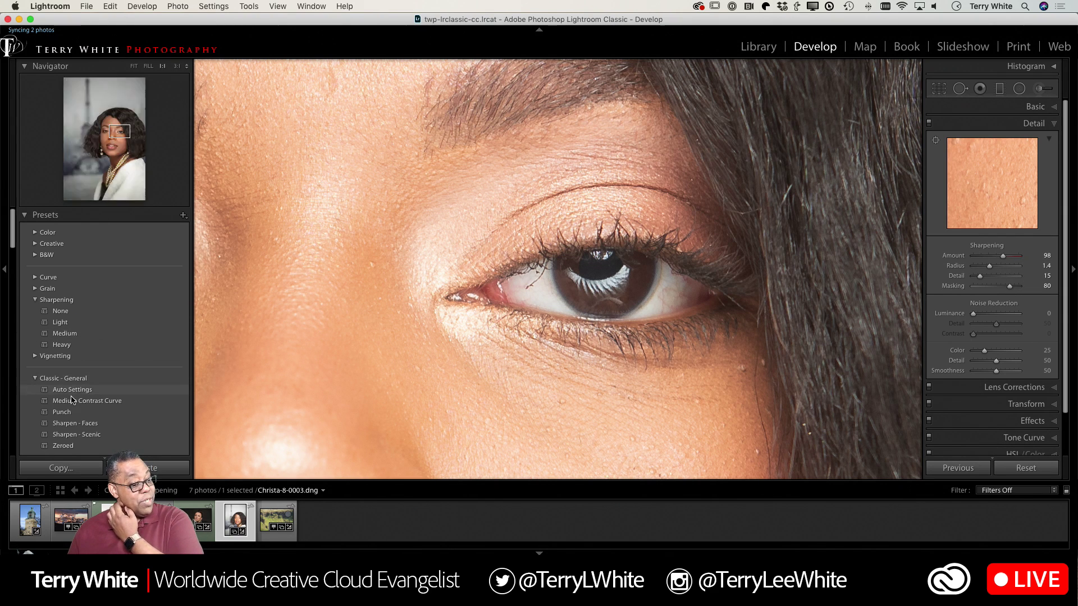
left_click(373, 313)
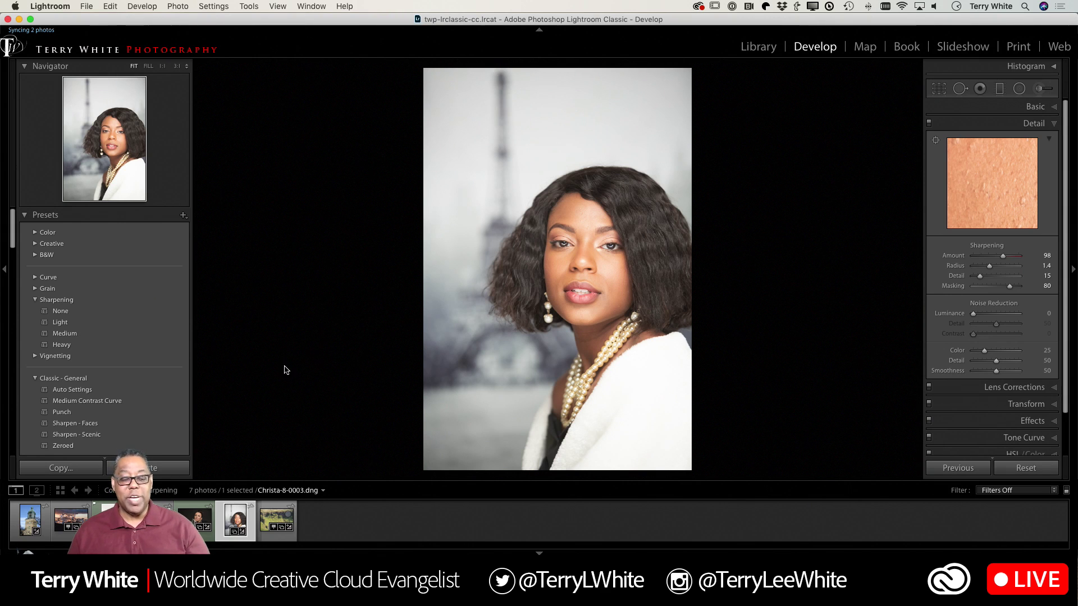
Switch to the photo of the woman in black holding a crown and activate the Adjustment Brush
left_click(193, 519)
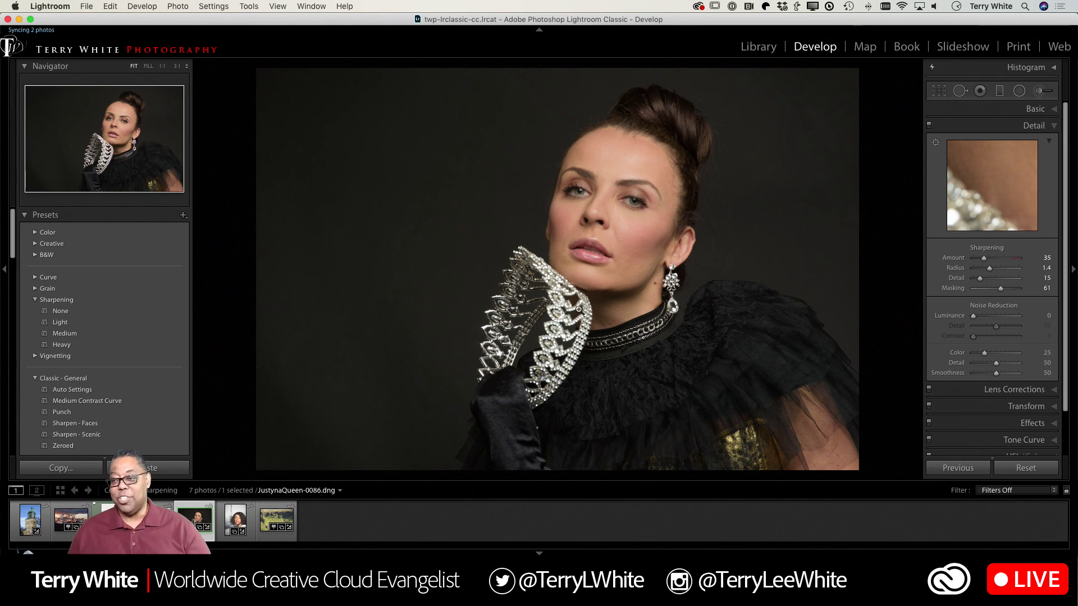
left_click(1039, 94)
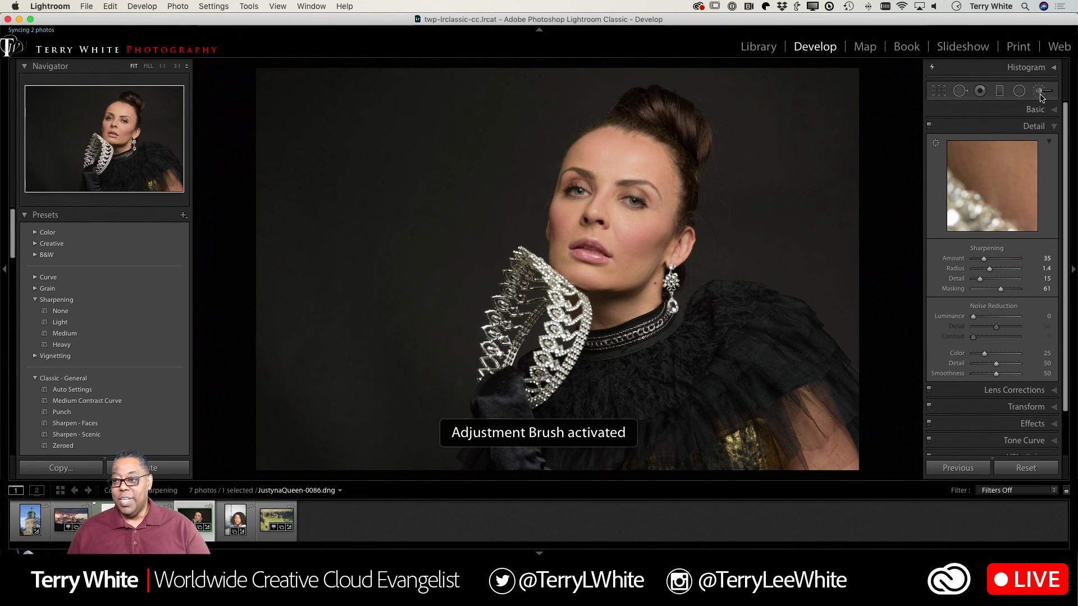
Try brushing an Exposure effect of 0.90 over the black glove, and undo the brush stroke
left_click(989, 128)
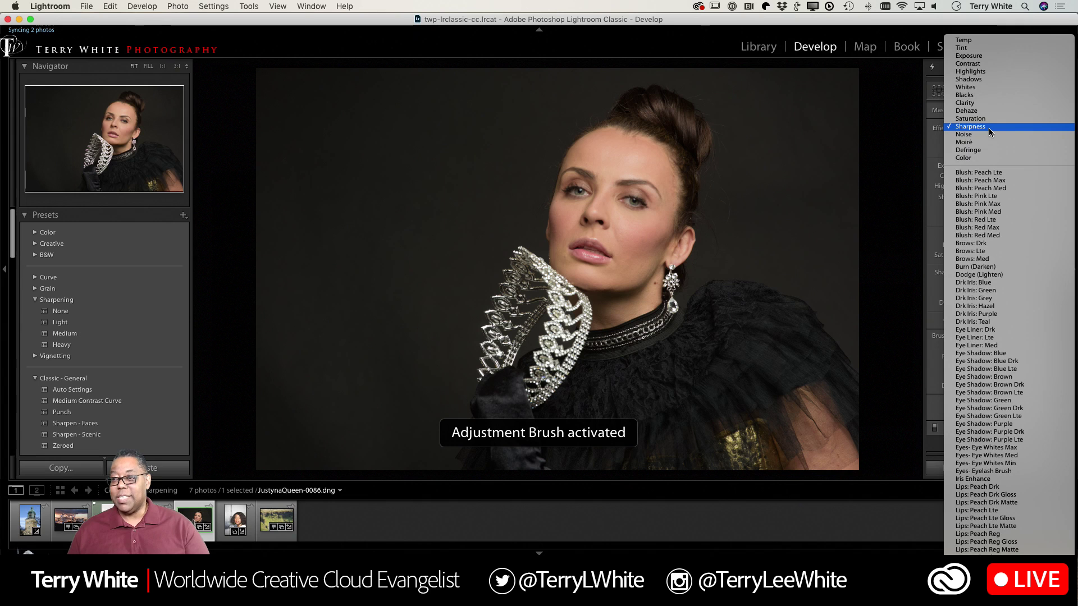
left_click(981, 57)
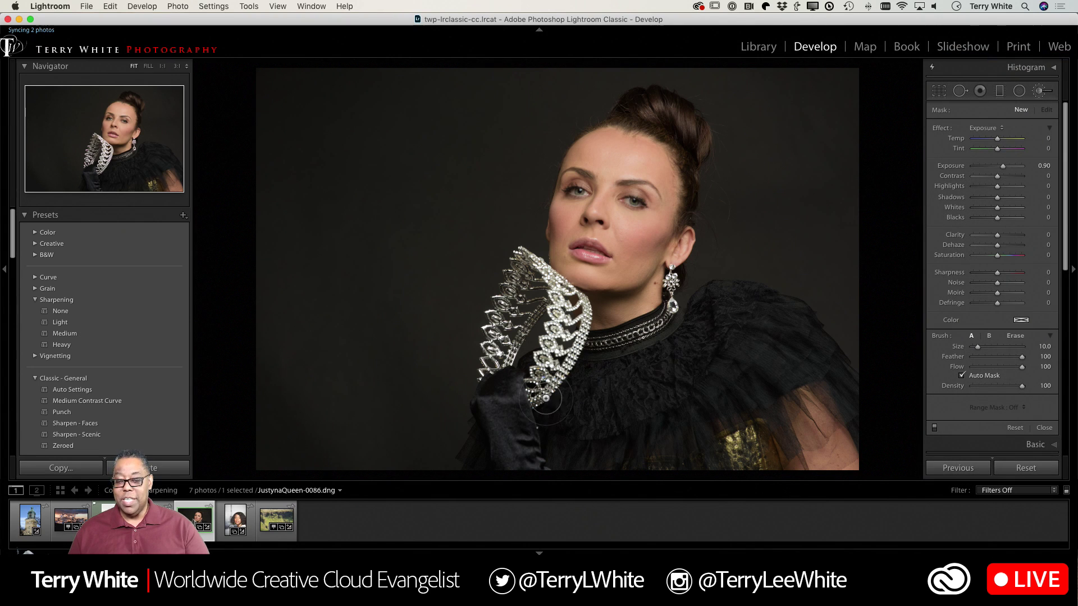
mouse_move(501, 416)
left_mouse_down()
mouse_move(546, 477)
mouse_move(505, 409)
mouse_move(526, 464)
left_mouse_up()
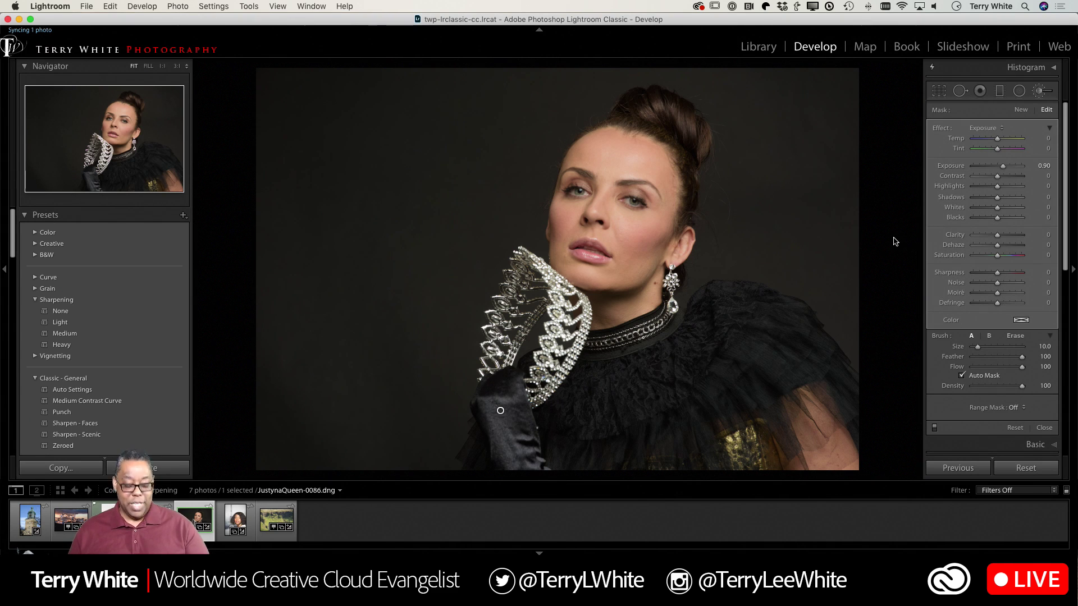
key("super+z")
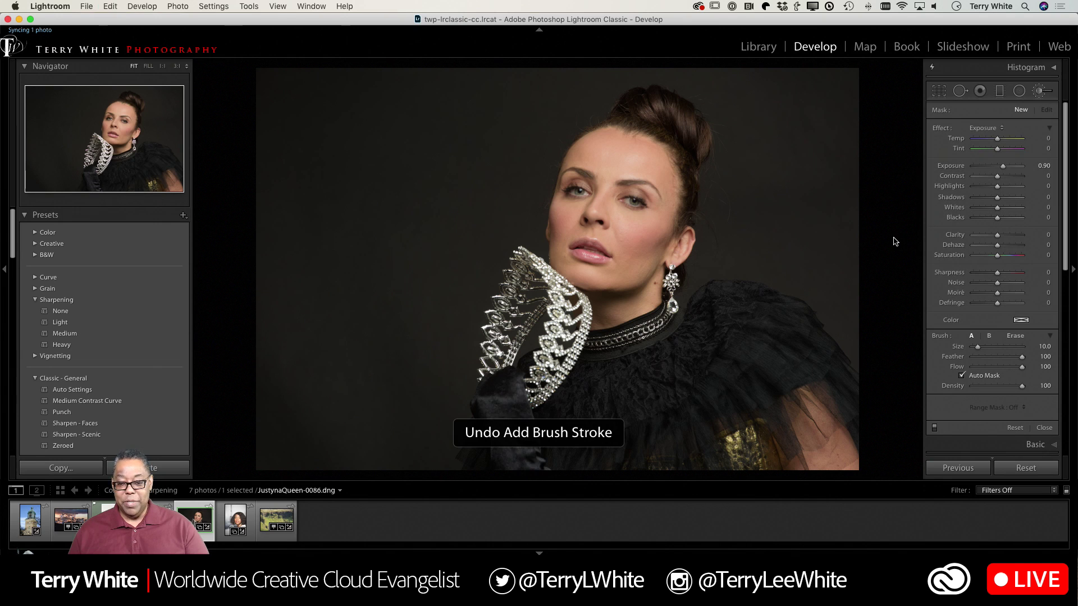
Change the brush effect to Sharpness and raise its value to 59
left_click(987, 127)
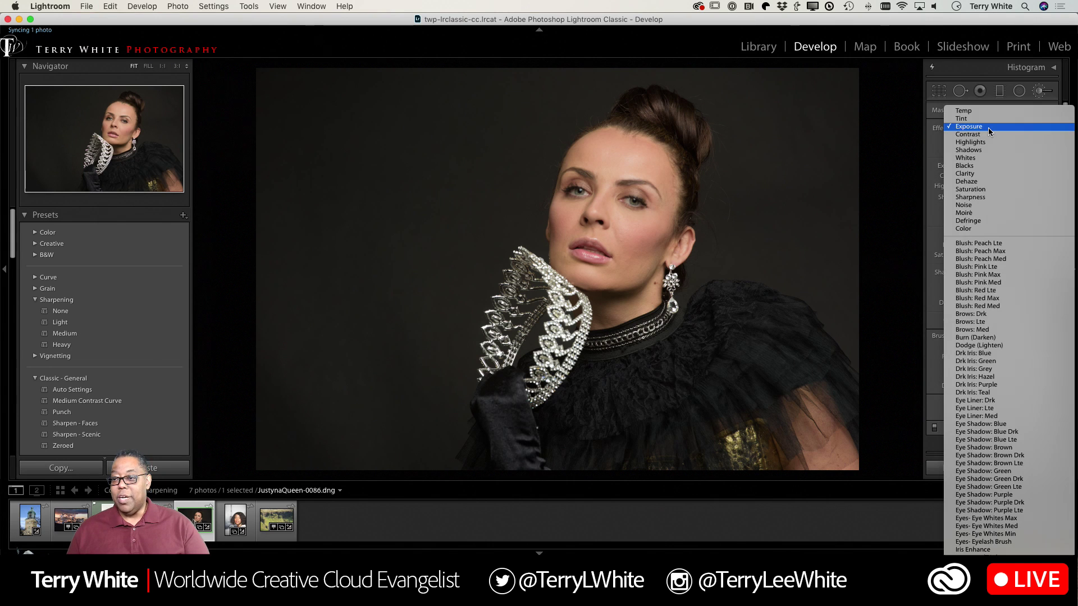
left_click(985, 197)
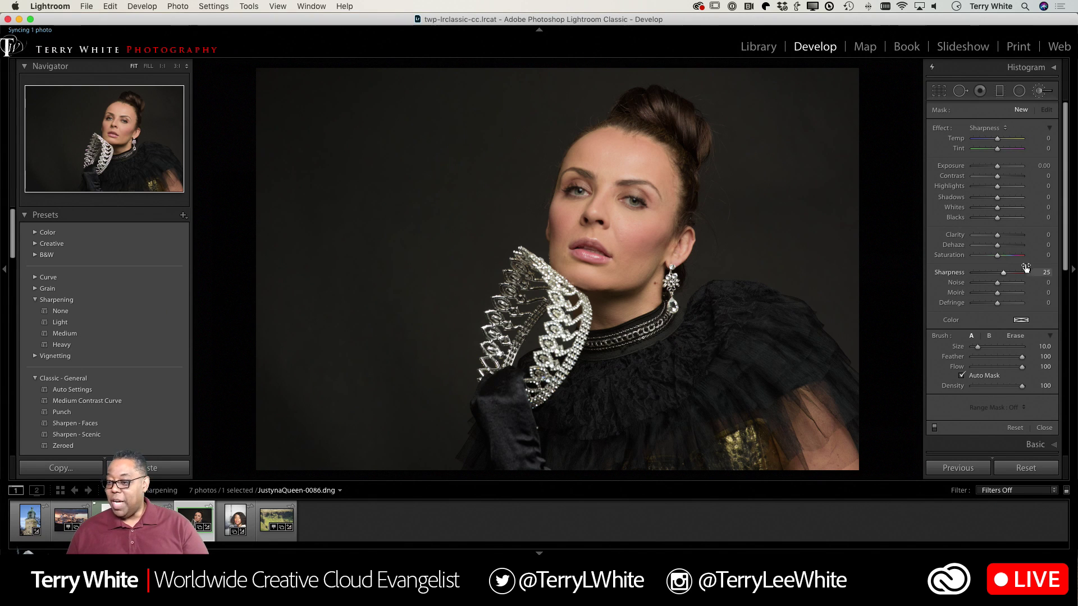
left_click_drag(1003, 274, 1012, 275)
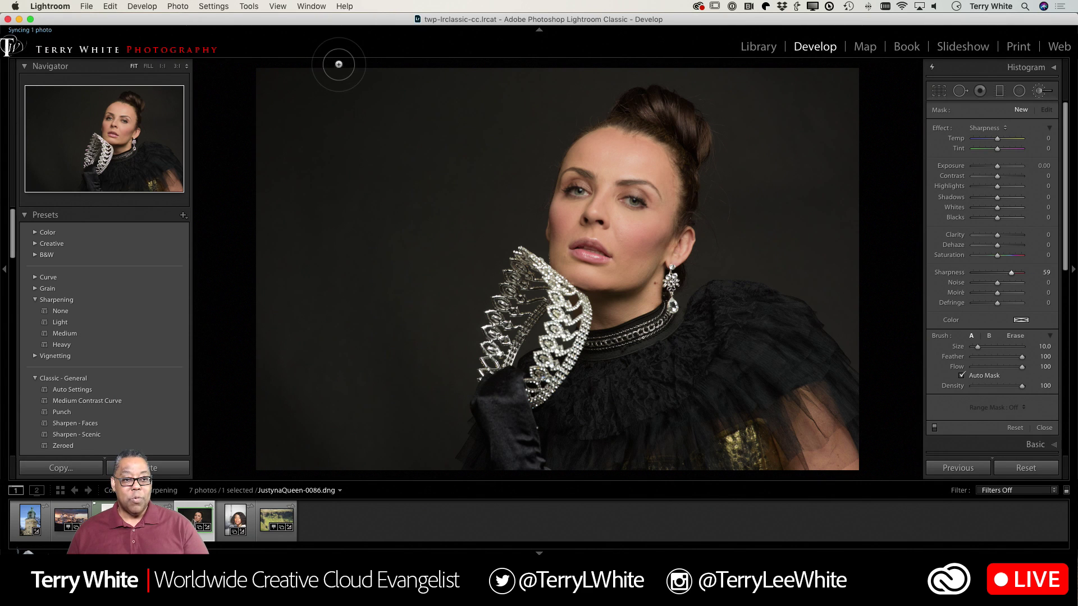
Brush the sharpening over the crown's rhinestone band and the collar's chain at 1:1 magnification
key("z")
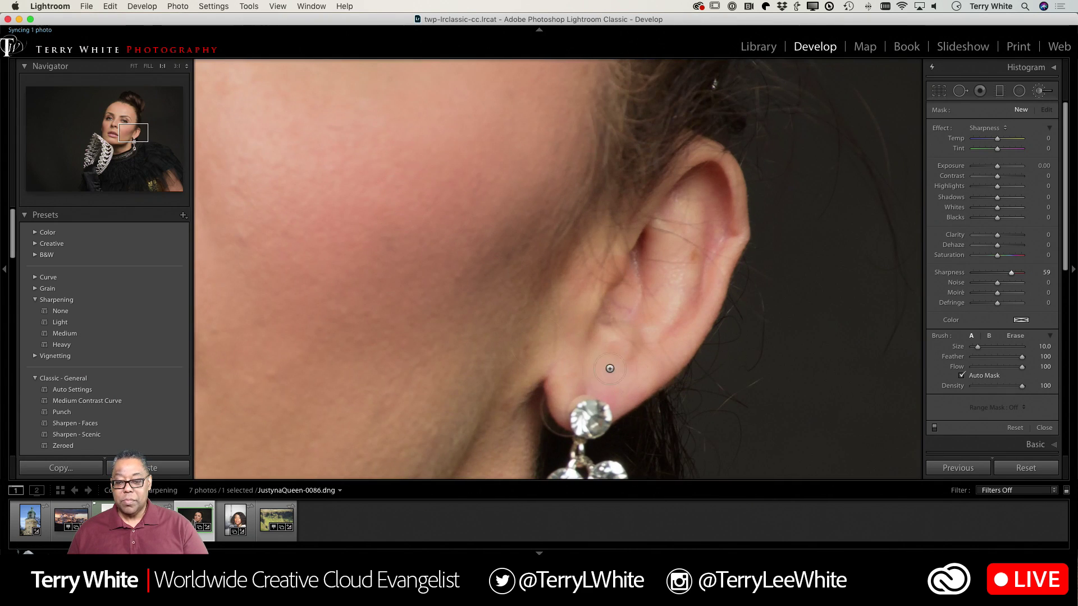
left_click_drag(618, 380, 1072, 3)
left_click_drag(413, 235, 453, 98)
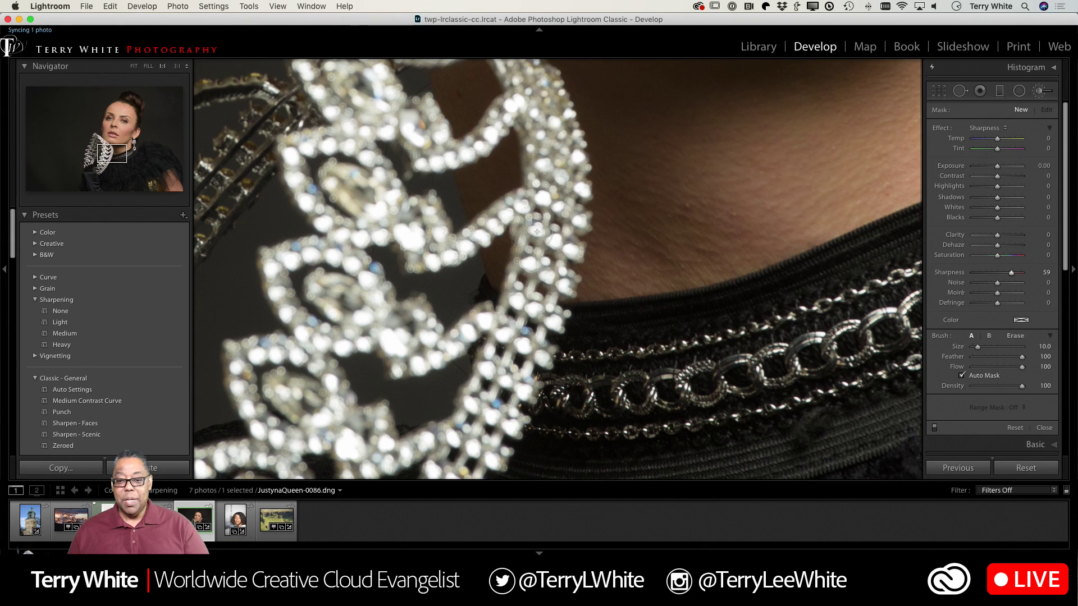
left_click(497, 386)
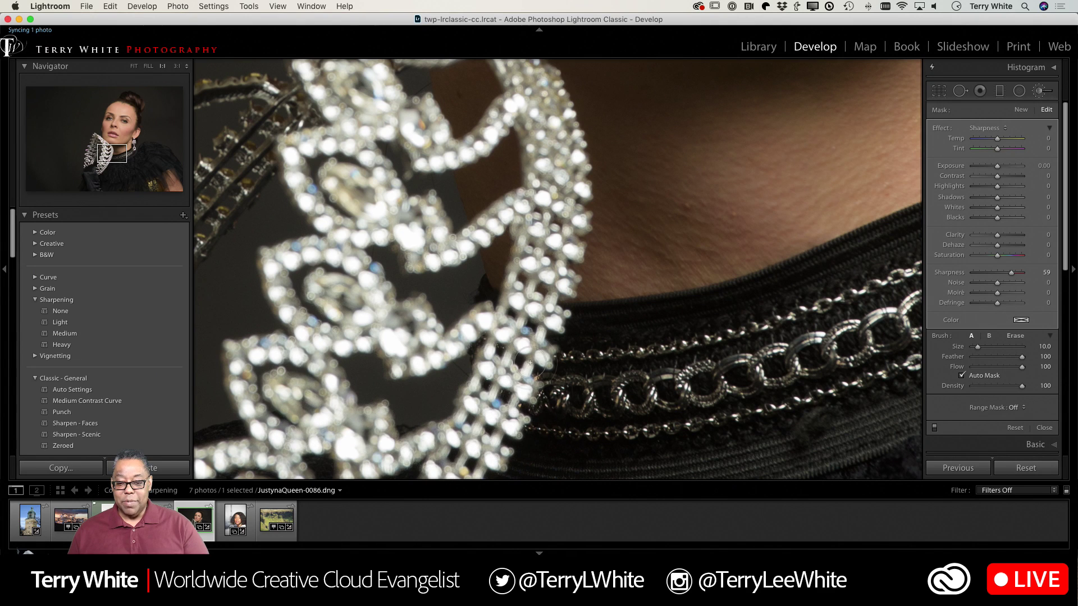
left_click_drag(530, 314, 534, 326)
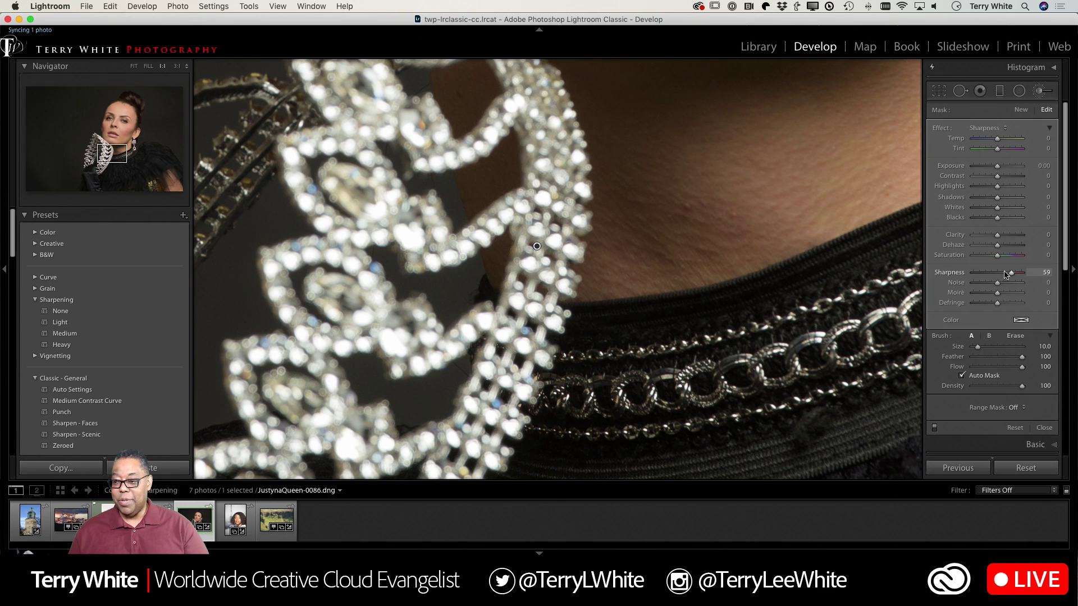
Compare the brushed crown and chain at Sharpness -100 and -88, and set the Sharpness to 56
left_click_drag(1011, 274, 971, 275)
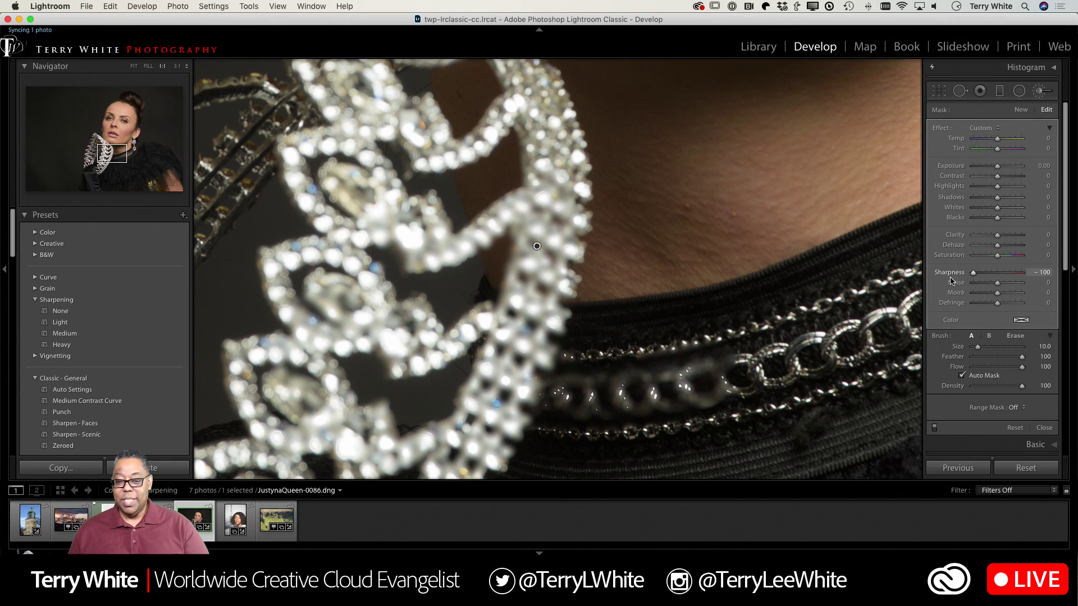
mouse_move(972, 273)
left_mouse_down()
mouse_move(1048, 274)
mouse_move(956, 289)
mouse_move(997, 283)
mouse_move(976, 292)
left_mouse_up()
left_click_drag(553, 393, 722, 393)
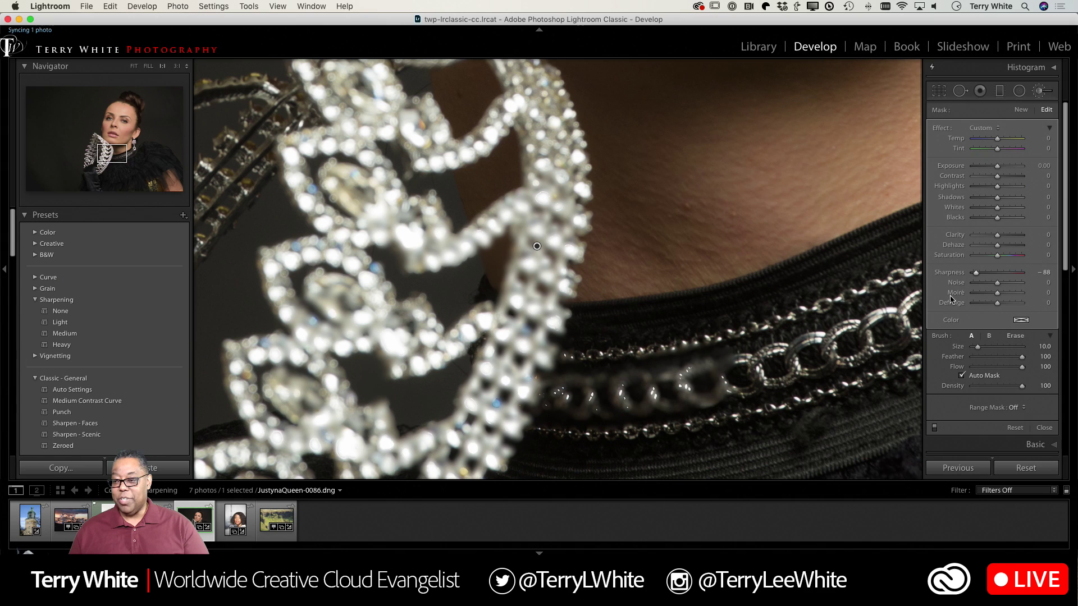
left_click_drag(976, 277, 1003, 276)
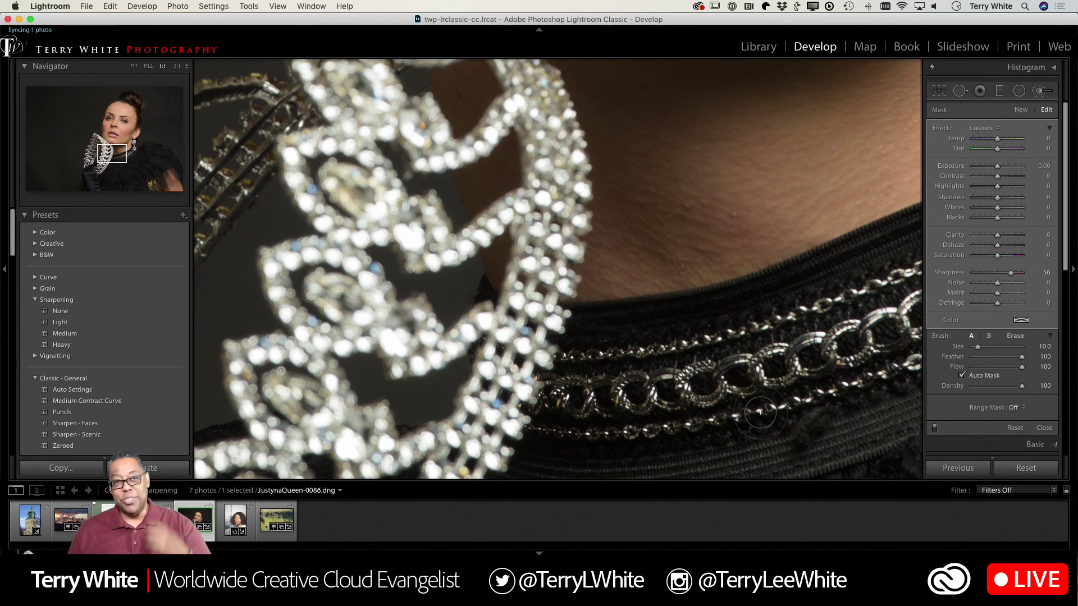
left_click_drag(760, 412, 744, 416)
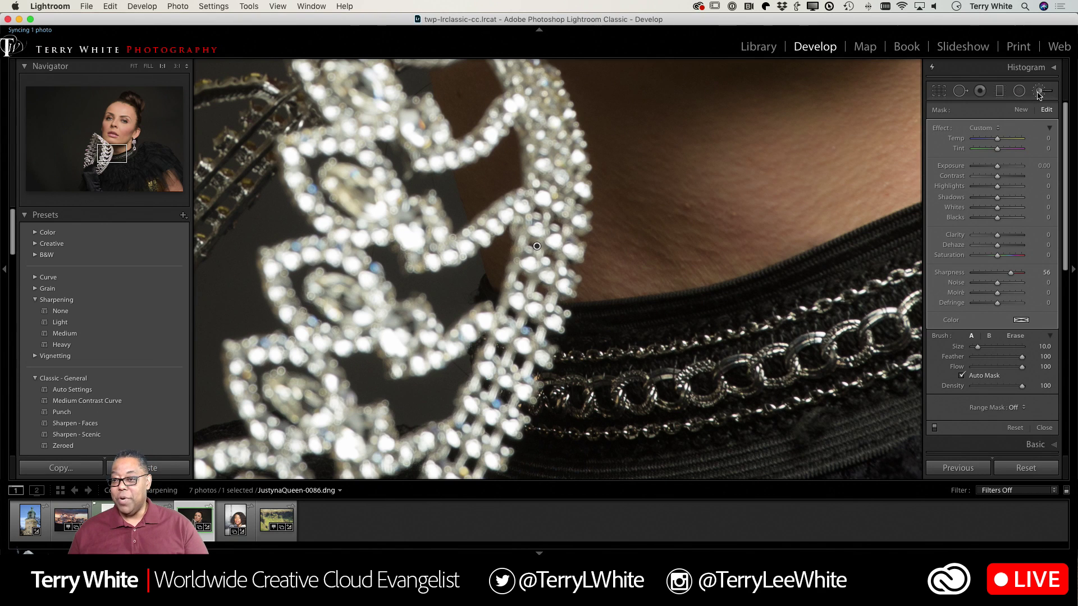
Extend the brushed mask over the dangling earring and lower the mask's Sharpness to -100
left_click(134, 67)
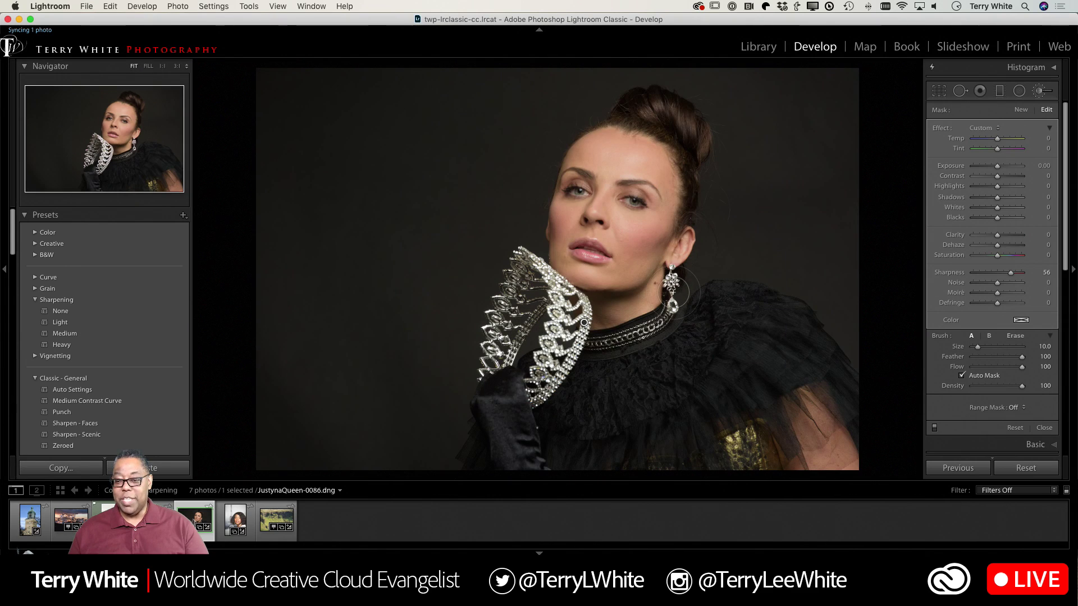
key("z")
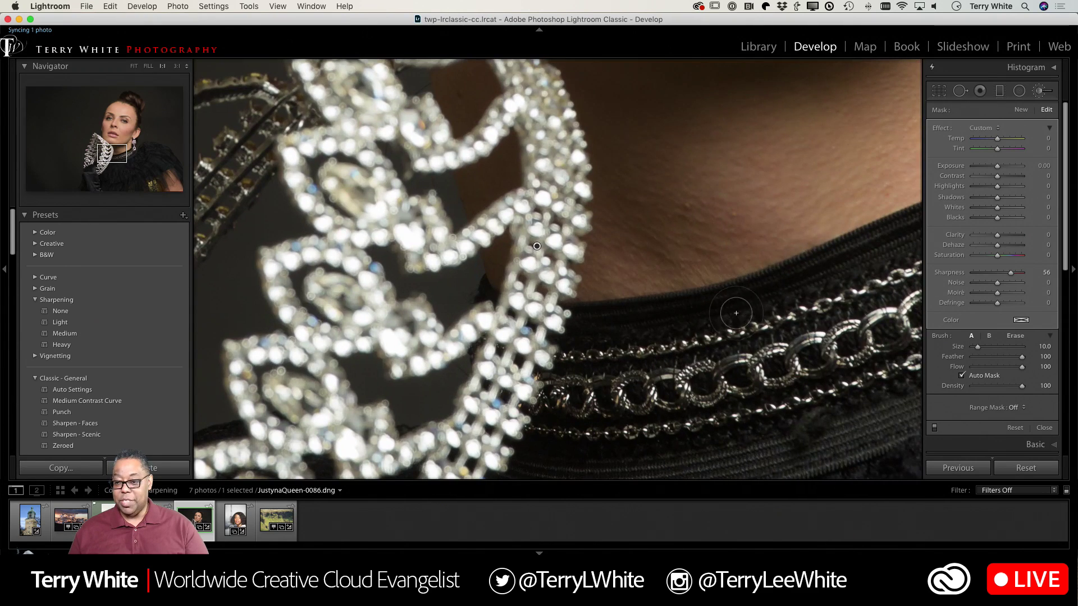
left_click_drag(761, 247, 376, 522)
left_click_drag(662, 351, 516, 430)
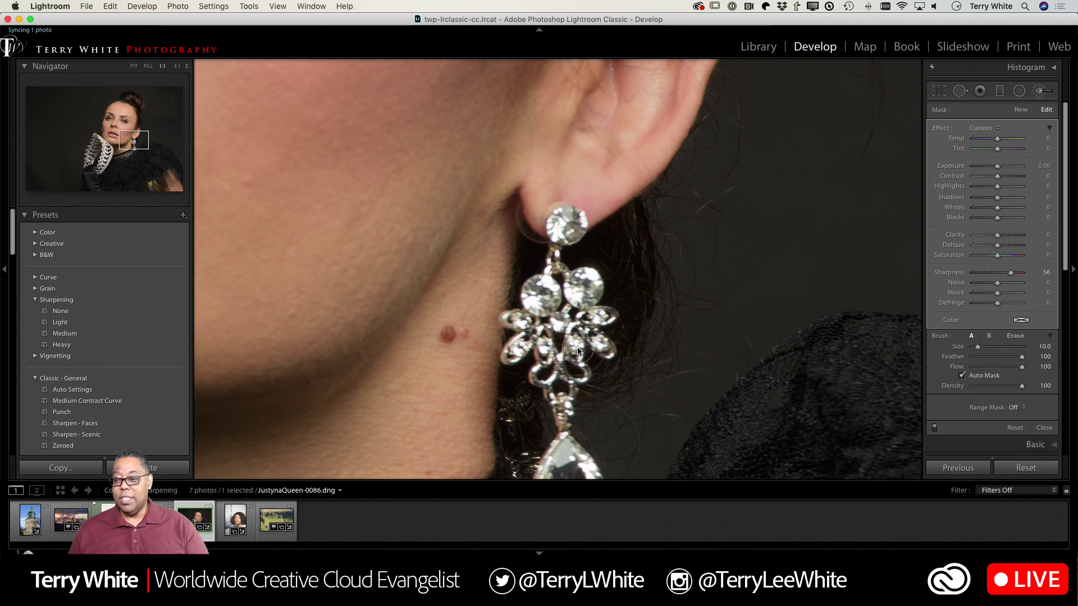
left_click_drag(1011, 277, 973, 279)
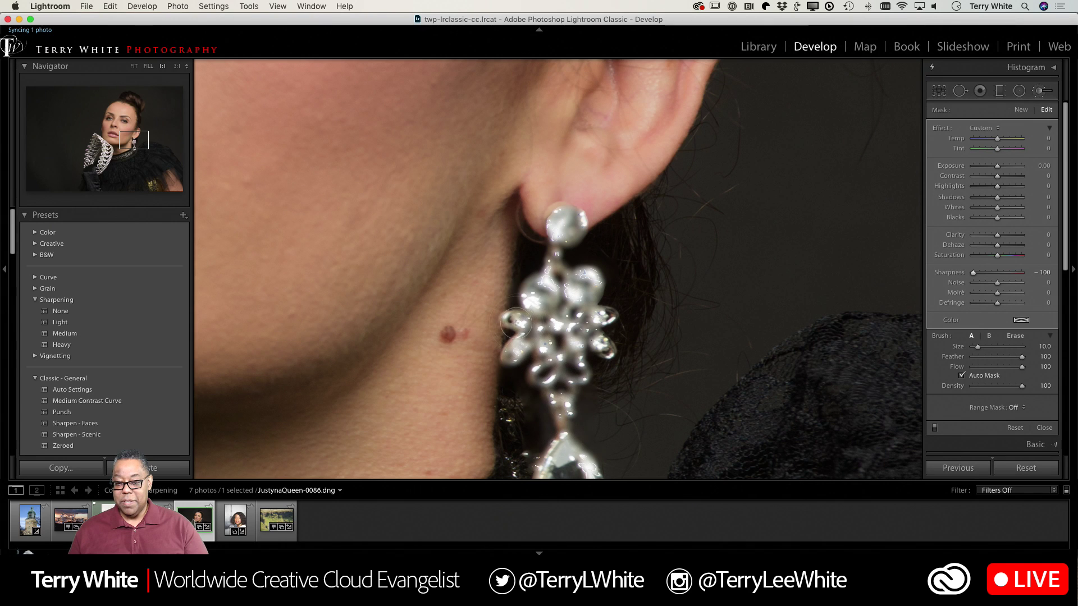
Set the jewelry mask's Sharpness to 46 and compare the whole portrait before and after
left_click_drag(973, 272, 1007, 274)
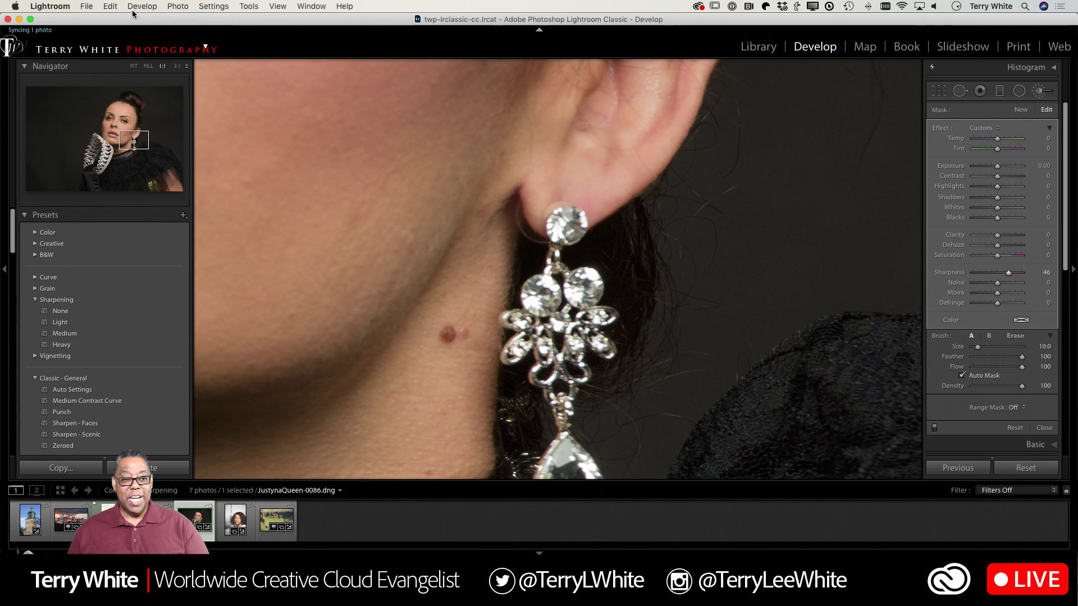
left_click(134, 66)
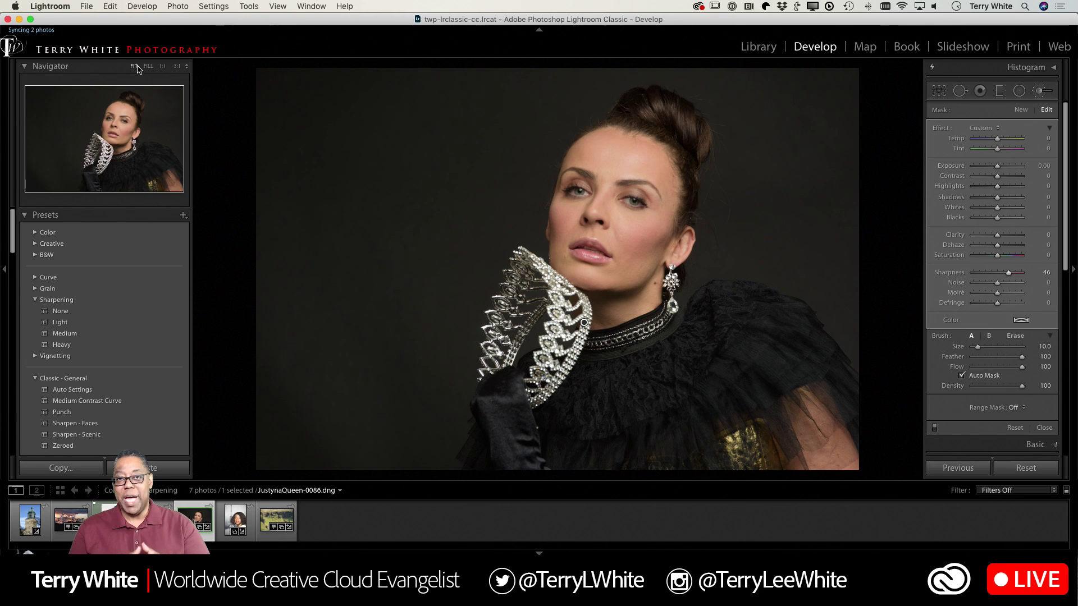
key("backslash")
Open Iceland-2016-0763 from the library at 1:1 on the ice tip and show its Detail settings in Develop
key("g")
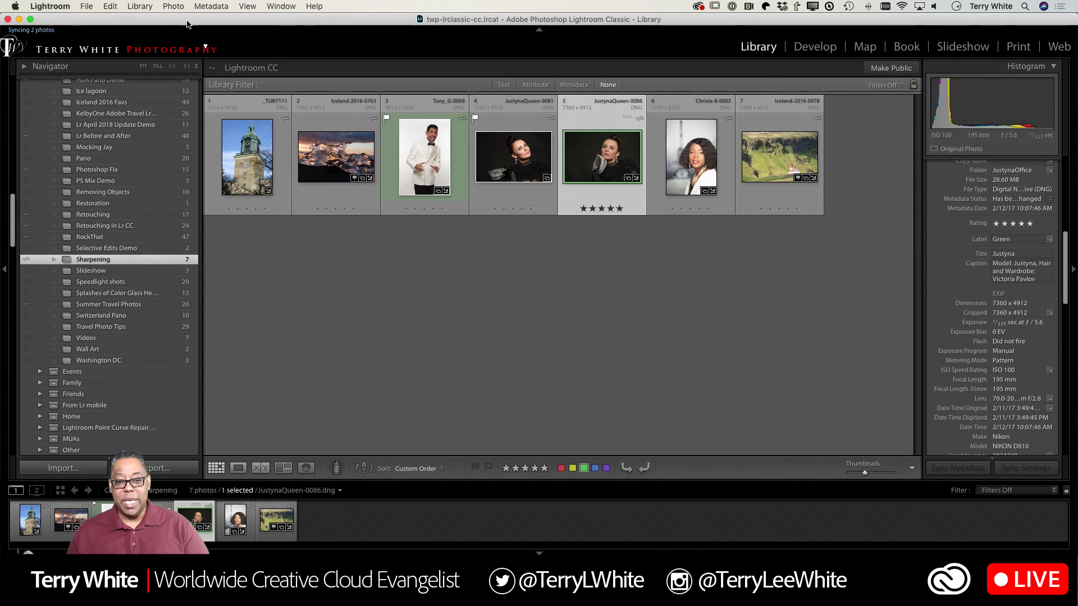
double_click(336, 157)
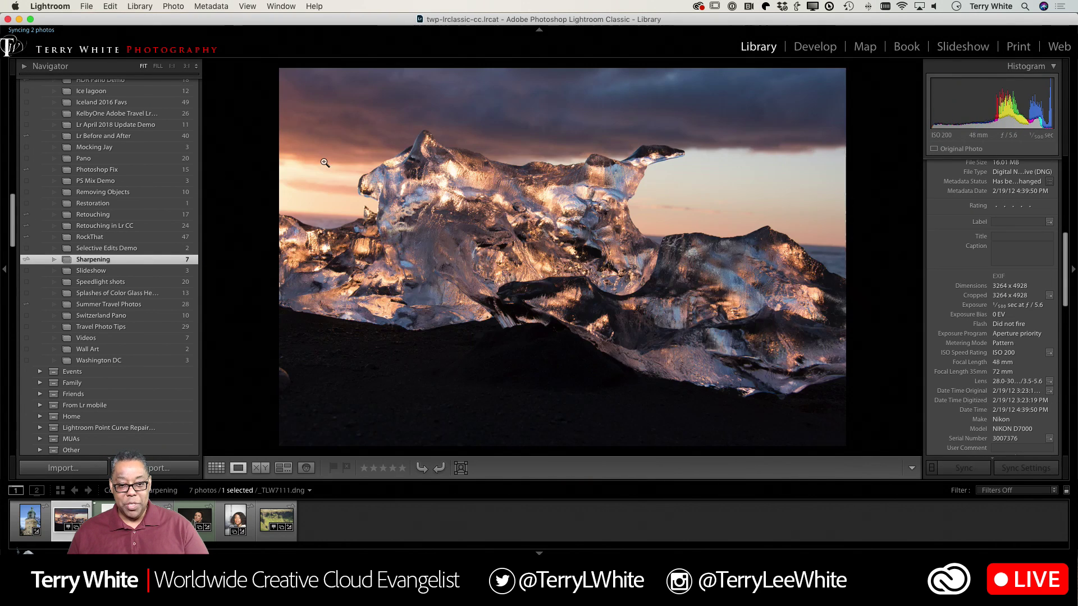
left_click(742, 227)
left_click_drag(645, 157, 615, 273)
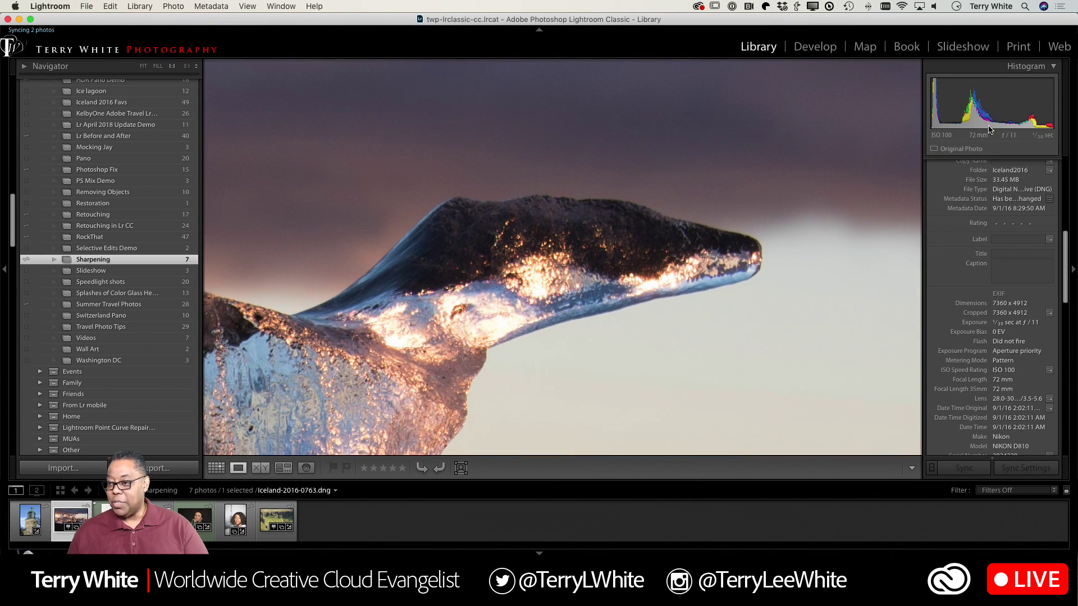
left_click(823, 49)
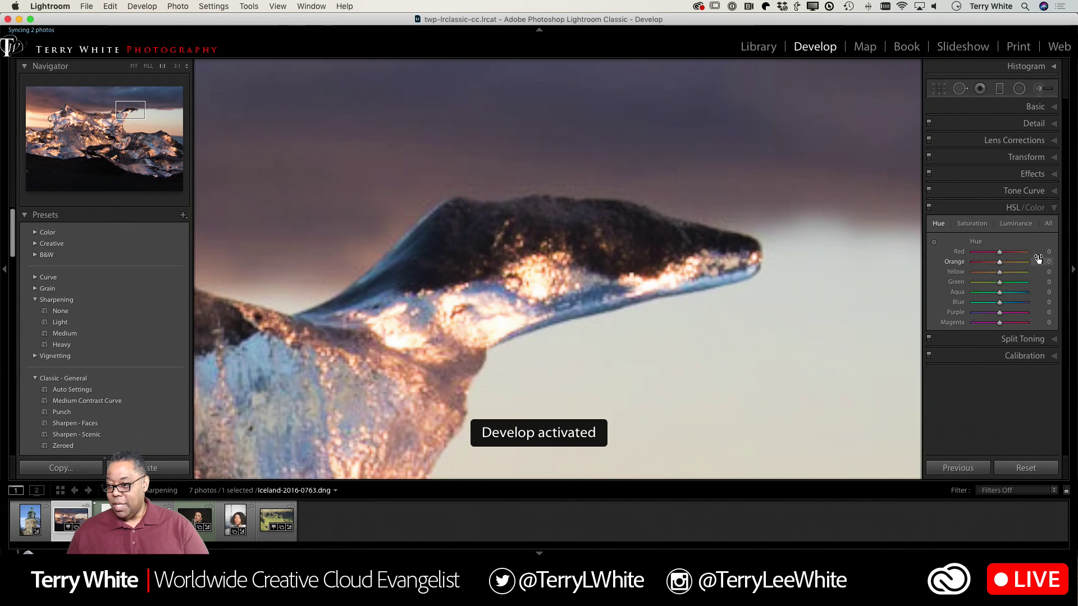
left_click(1033, 124)
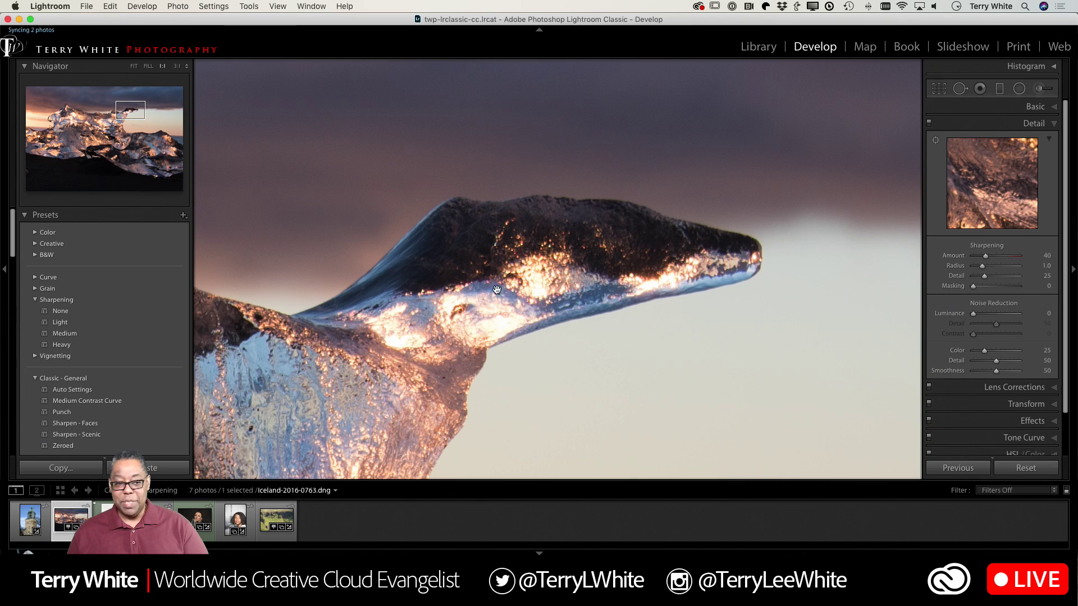
Compare the None and Medium sharpening presets on the ice photo, and raise the sharpening Amount to 87
left_click(57, 312)
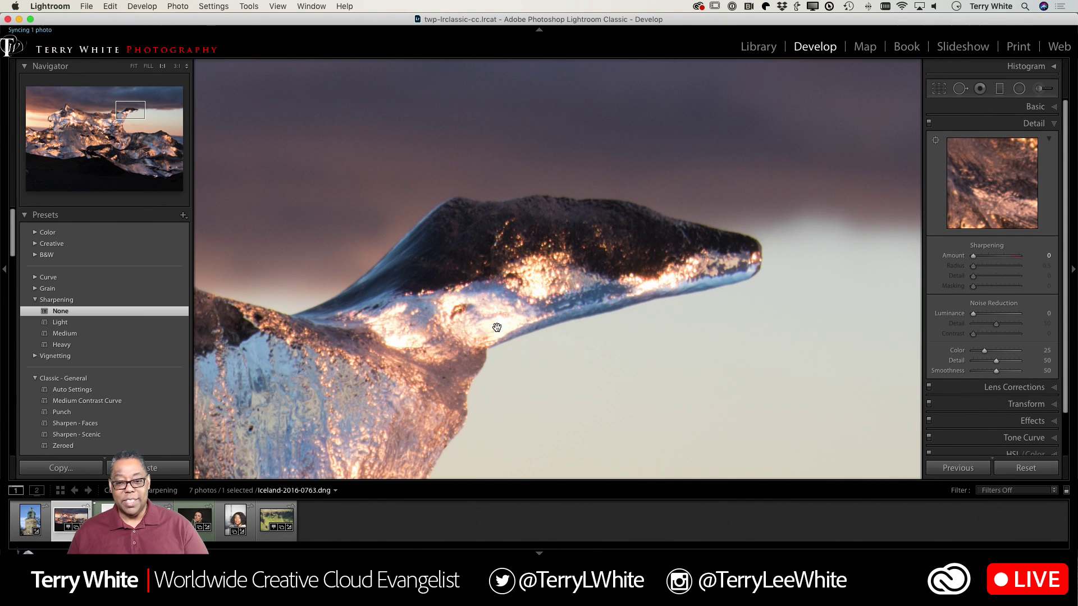
left_click(60, 335)
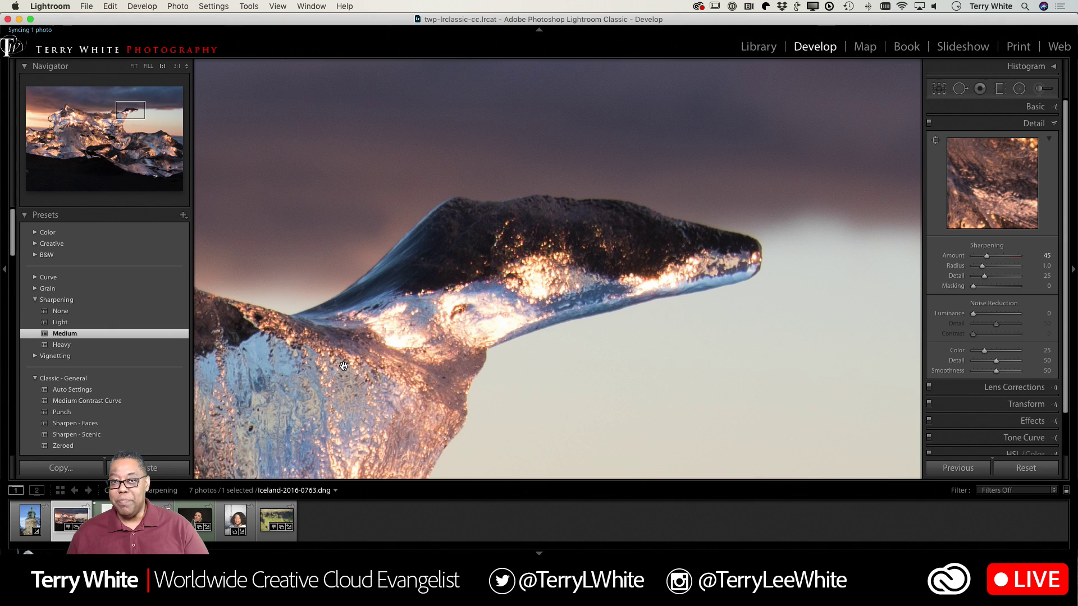
left_click_drag(348, 364, 539, 361)
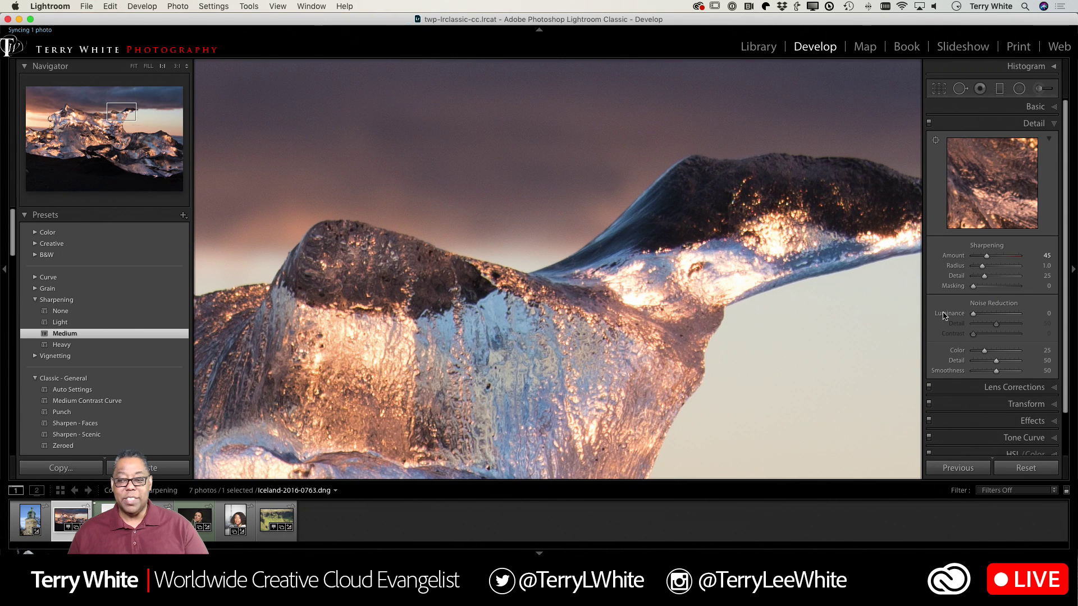
left_click_drag(988, 258, 1026, 257)
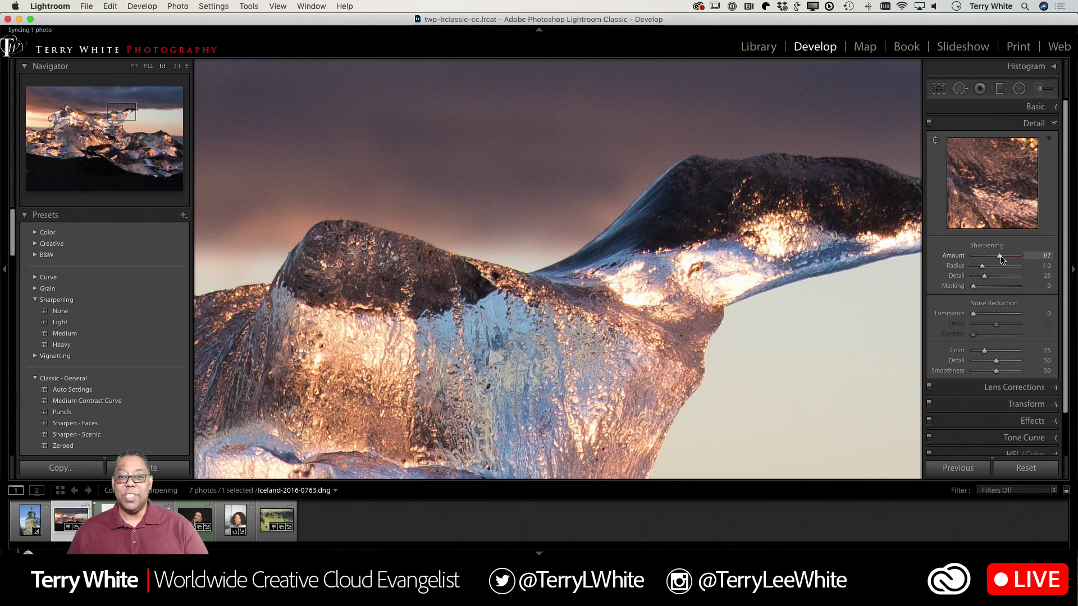
left_click(576, 354)
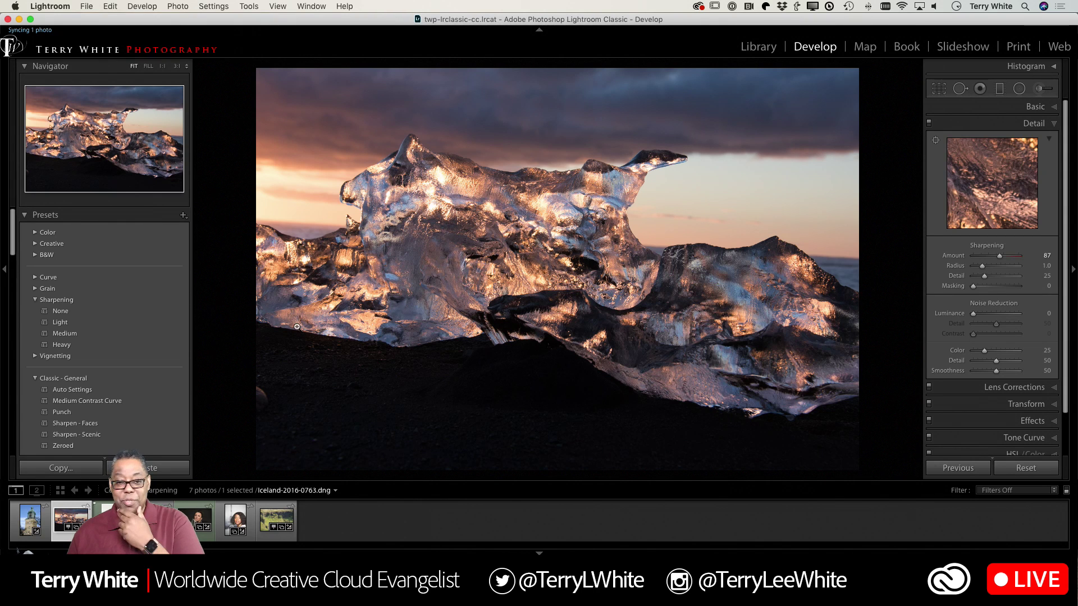
Start exporting the ice photo and enable output sharpening for Matte Paper
left_click(86, 7)
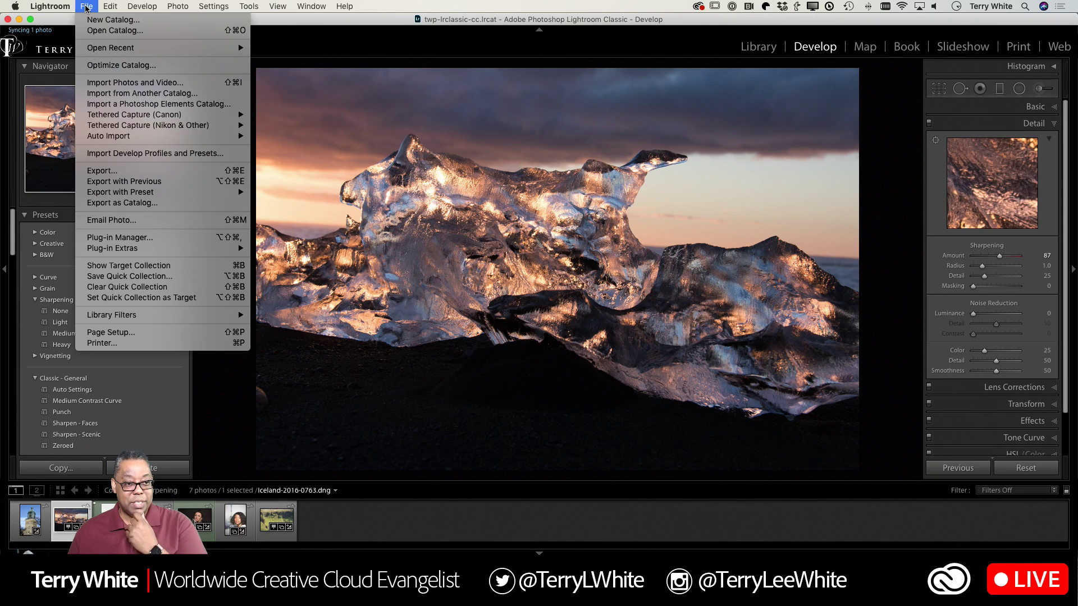
left_click(138, 173)
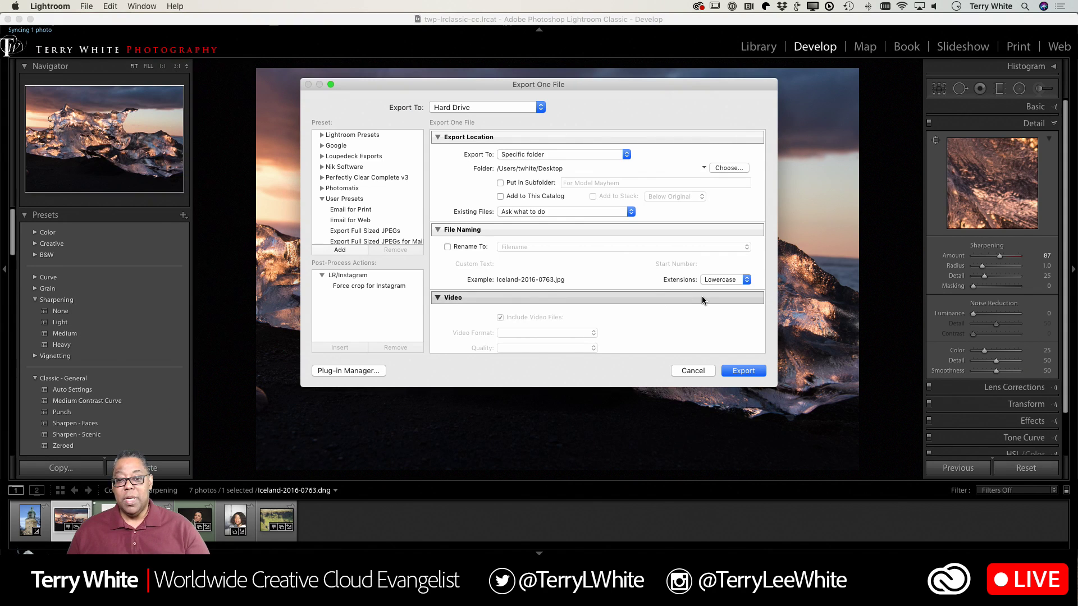
scroll(578, 278, "down", 10)
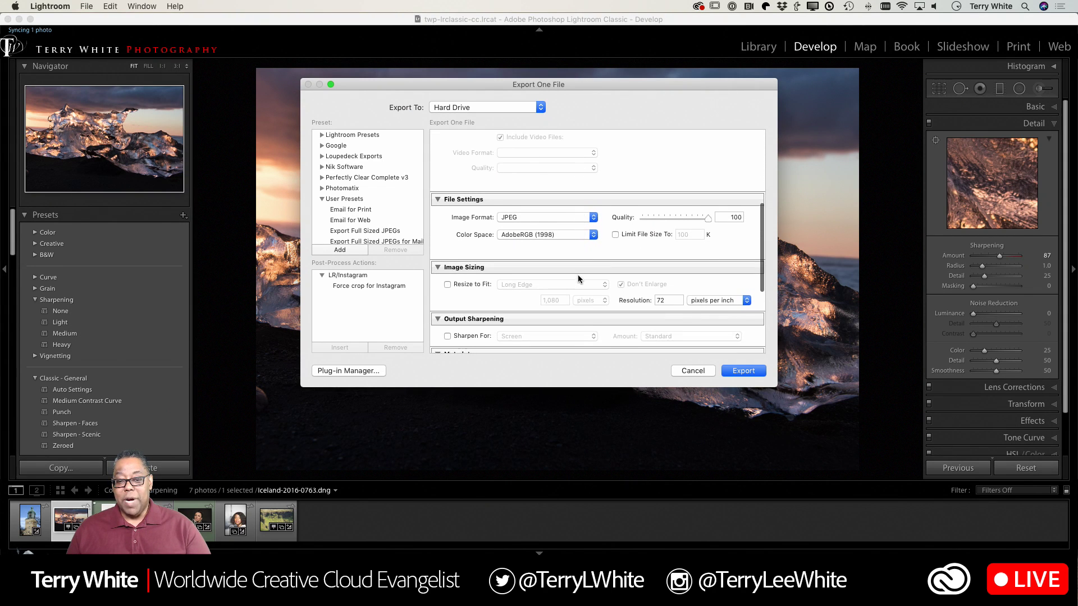
scroll(578, 279, "down", 2)
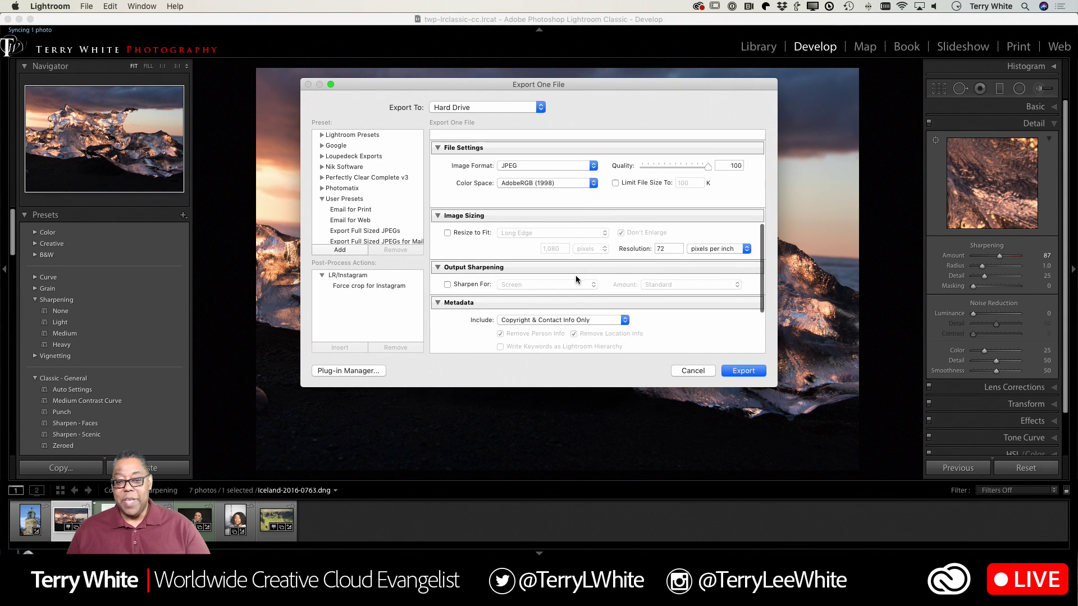
left_click(472, 284)
left_click(525, 286)
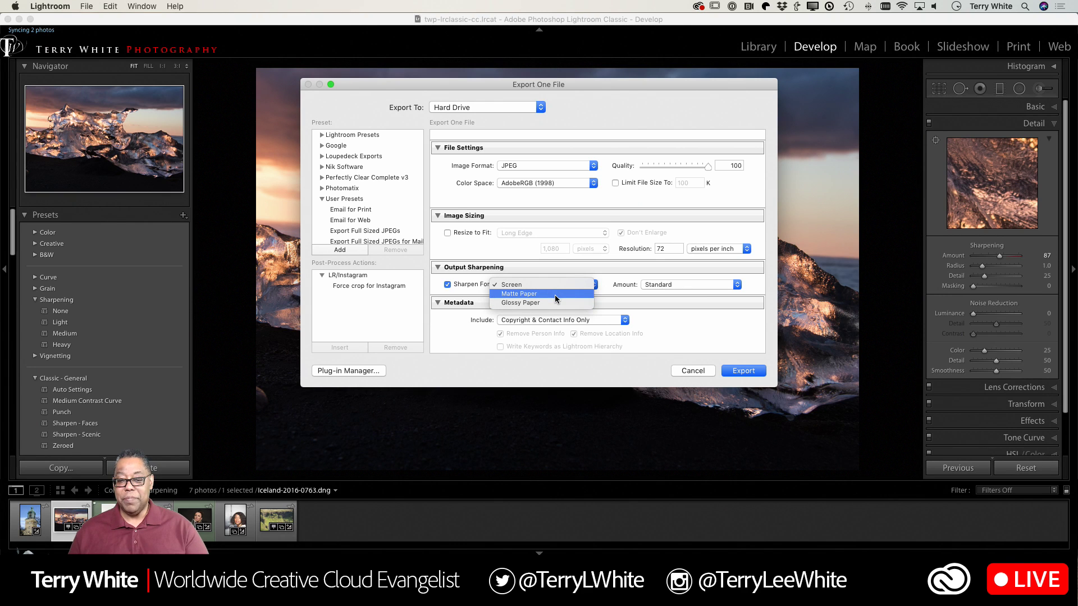
left_click(555, 294)
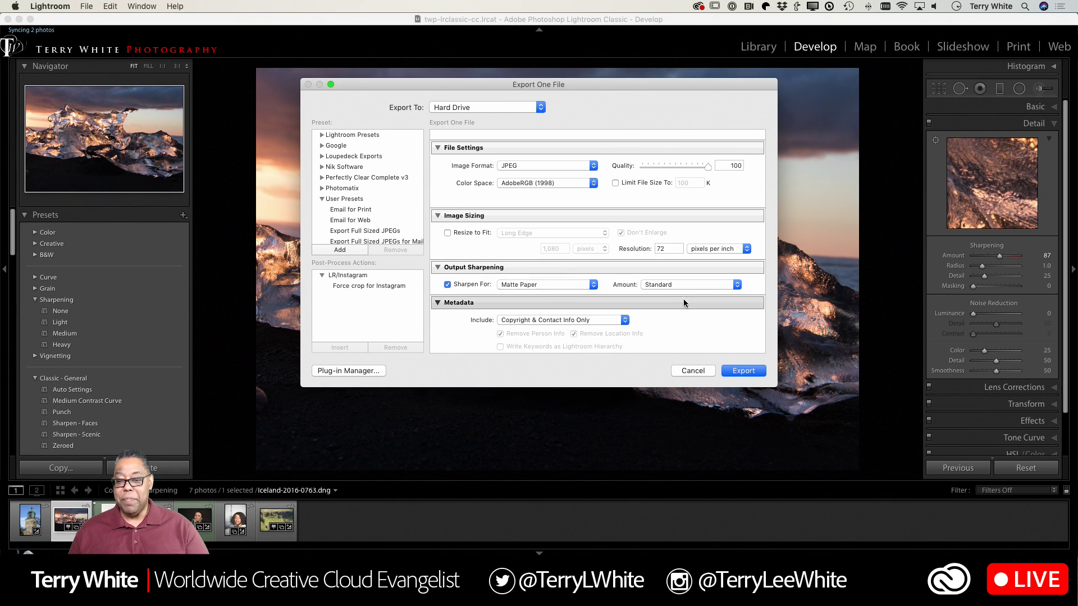
Try the Low and Standard output sharpening amounts for Matte Paper, and set the amount to High
left_click(685, 285)
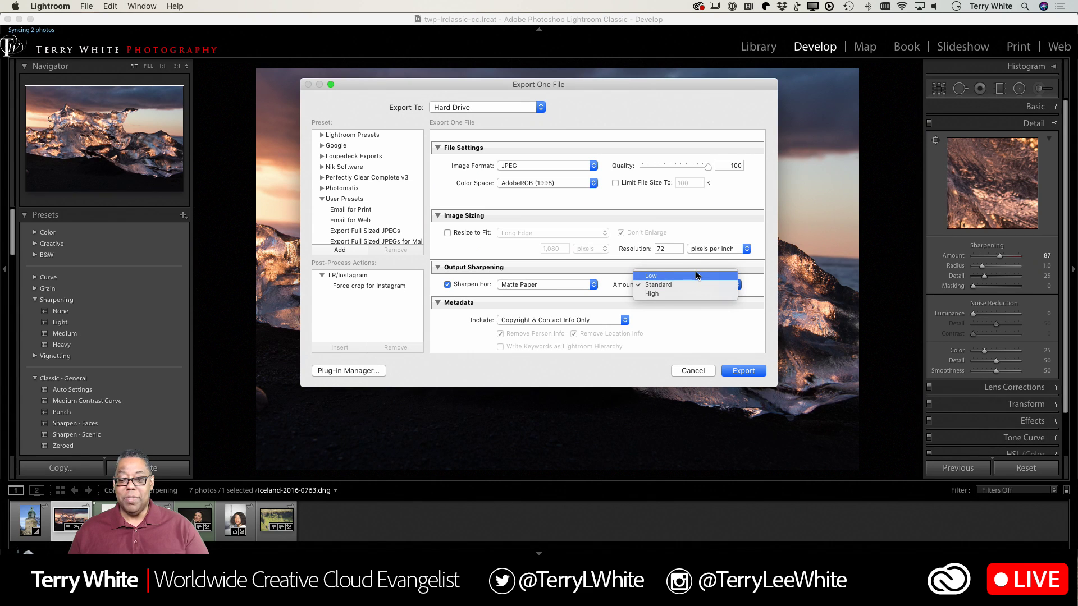
left_click(697, 275)
left_click(692, 285)
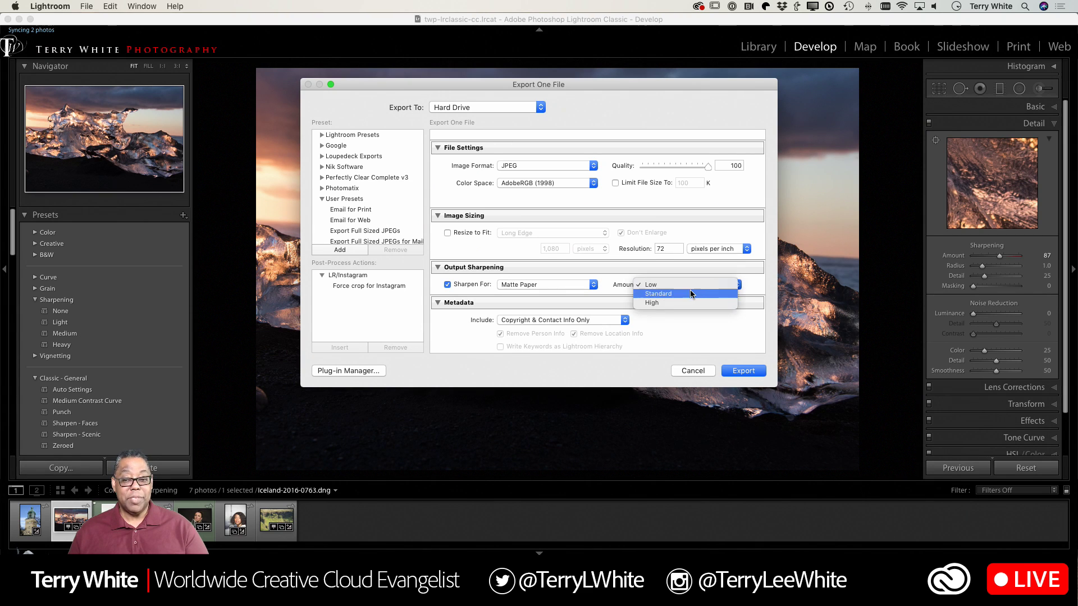
left_click(690, 293)
left_click(692, 287)
left_click(690, 298)
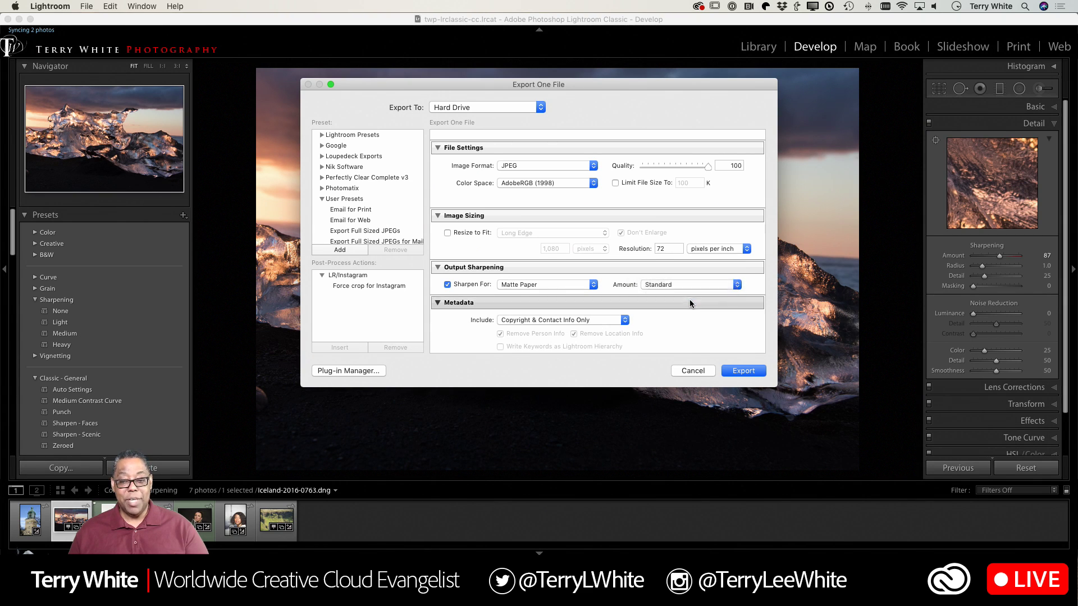
left_click(694, 284)
left_click(692, 294)
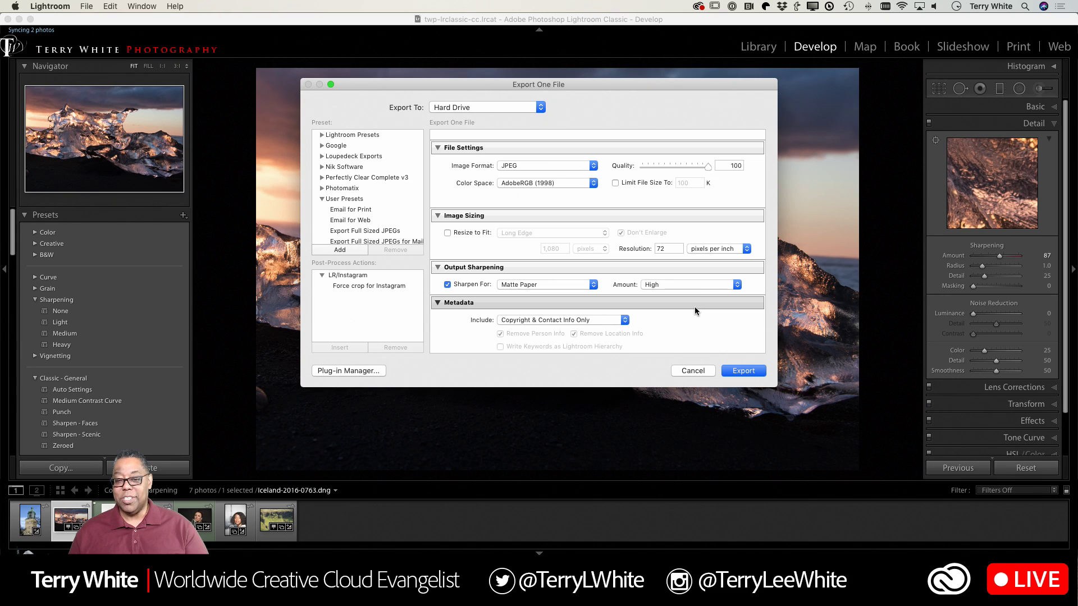
Switch output sharpening to Screen, try the Standard and Low amounts, and cancel the export
left_click(550, 282)
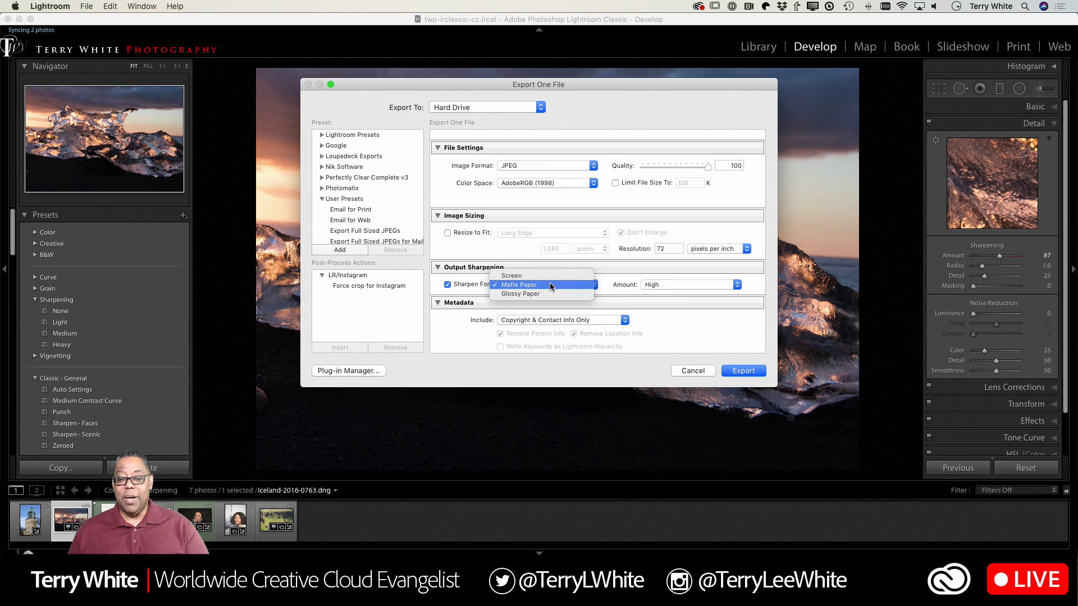
left_click(554, 276)
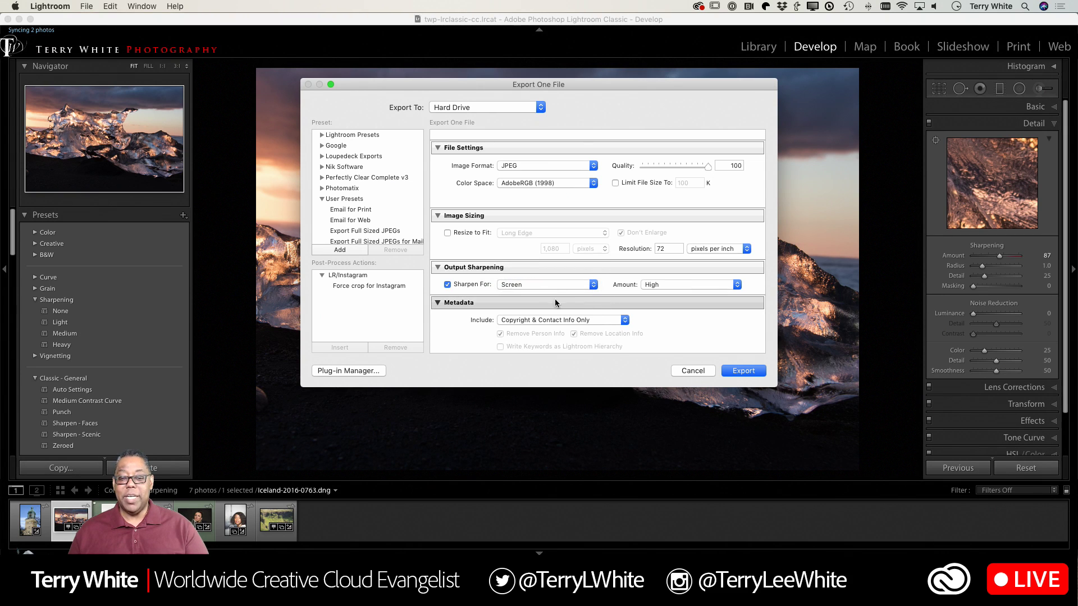
left_click(678, 285)
left_click(684, 275)
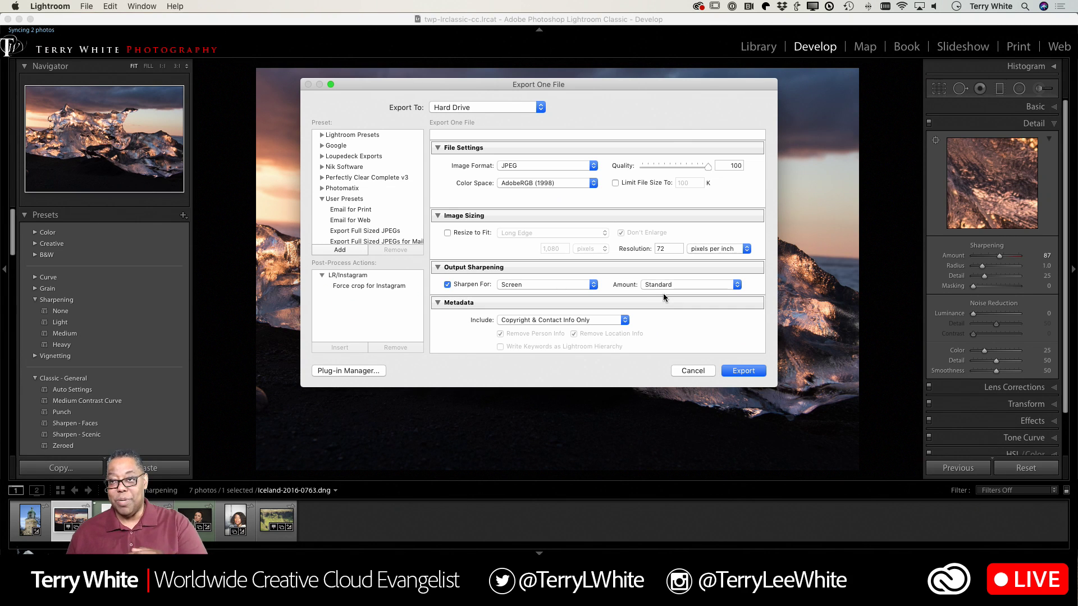
left_click(674, 287)
left_click(679, 278)
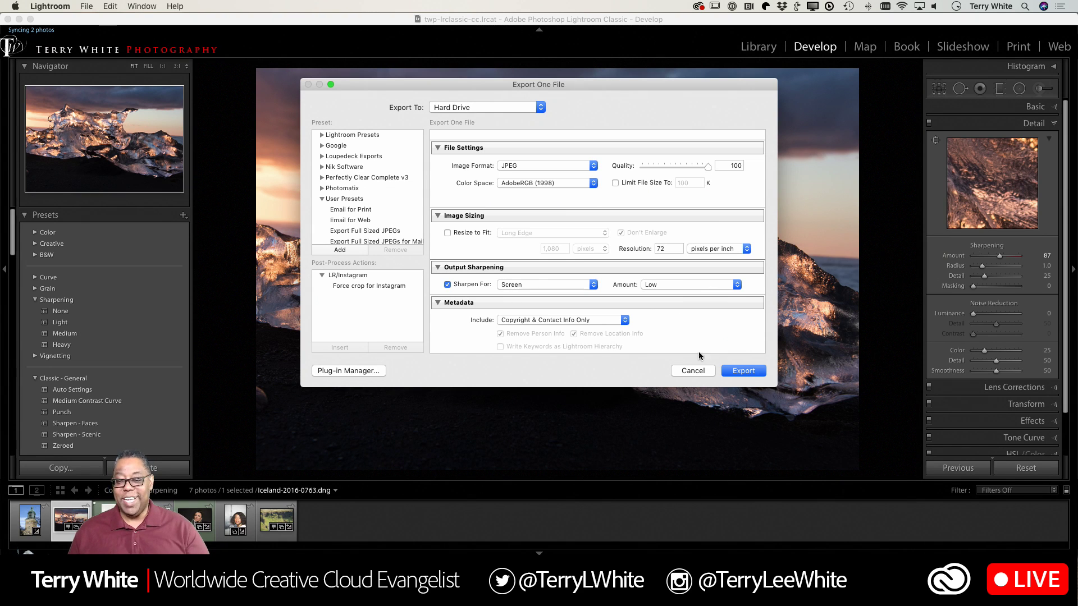
left_click(693, 371)
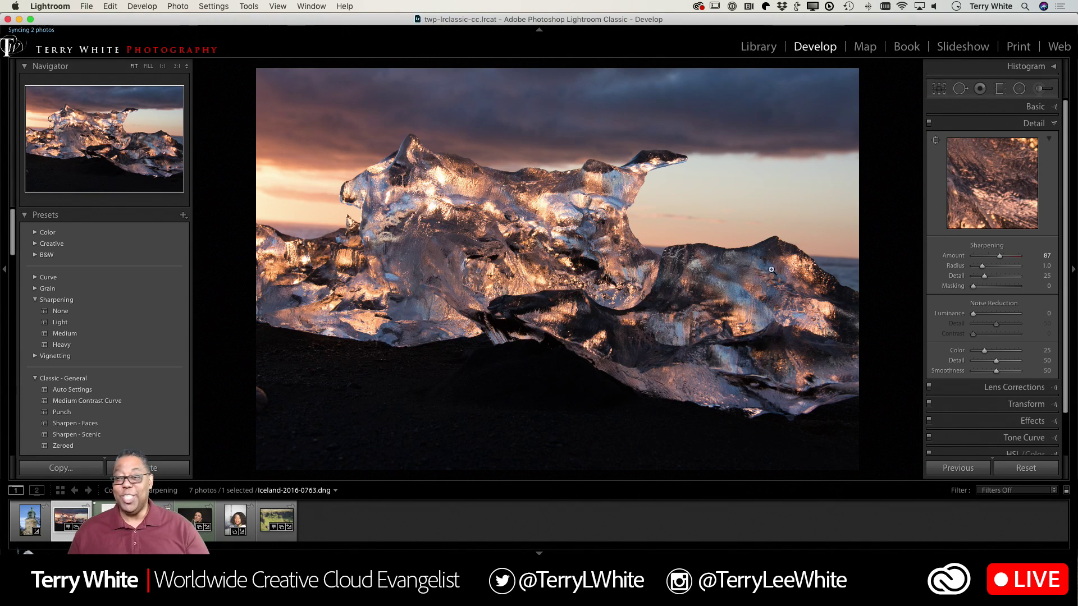
Take the ice photo into the Print module and enable Print Sharpening in the print job settings
left_click(1018, 46)
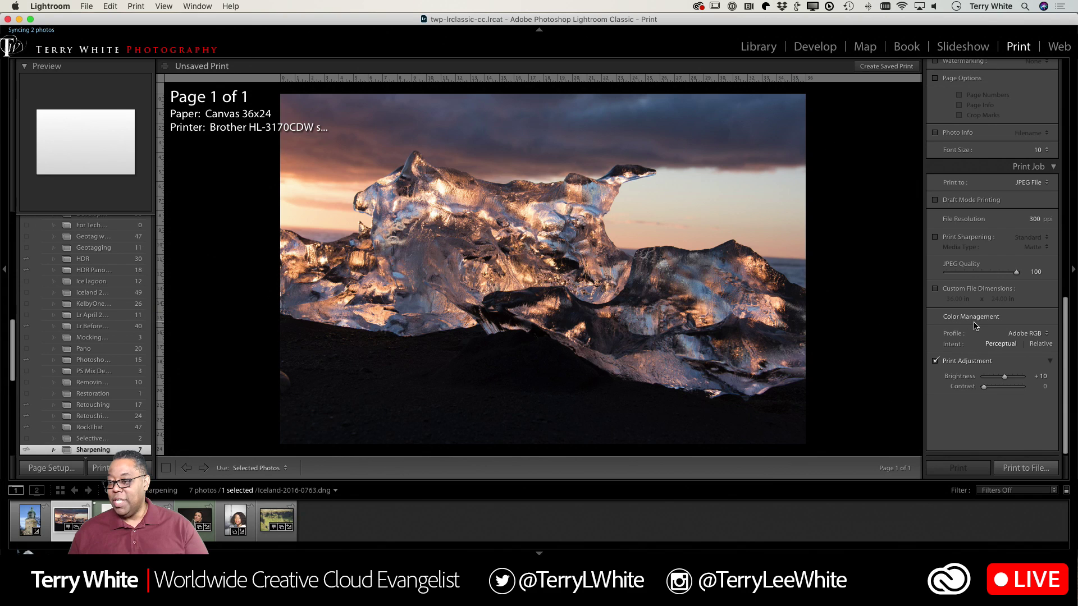
scroll(1015, 198, "up", 15)
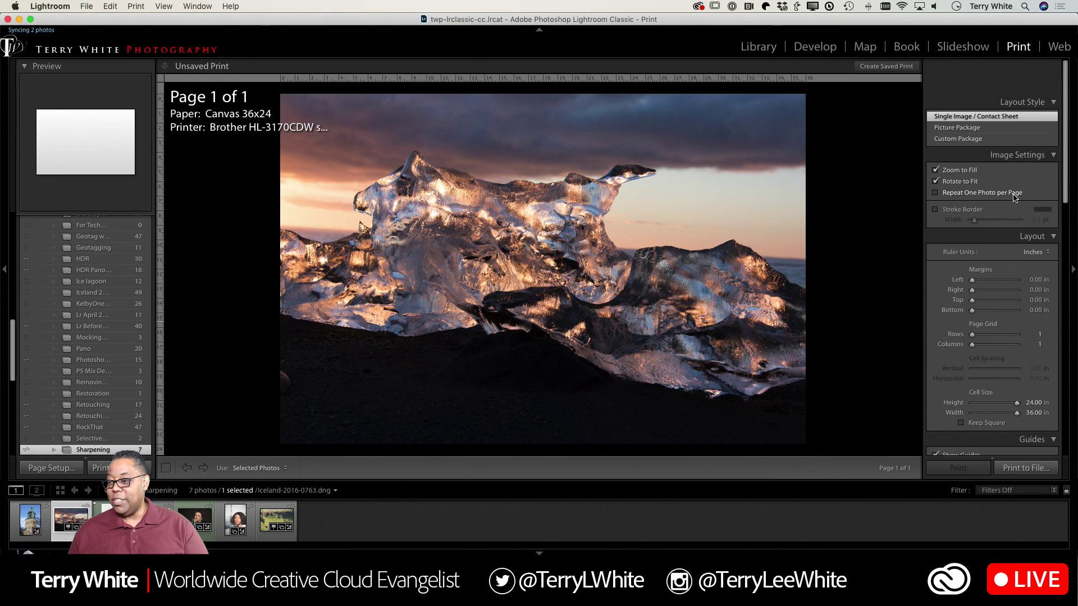
scroll(1015, 198, "down", 15)
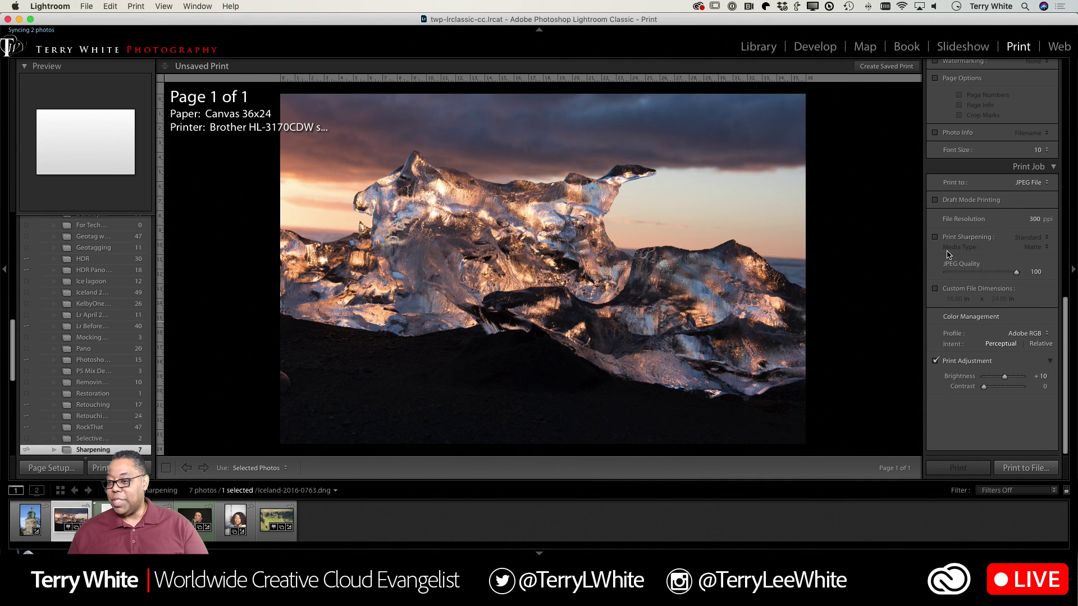
left_click(969, 242)
left_click(970, 242)
left_click(970, 243)
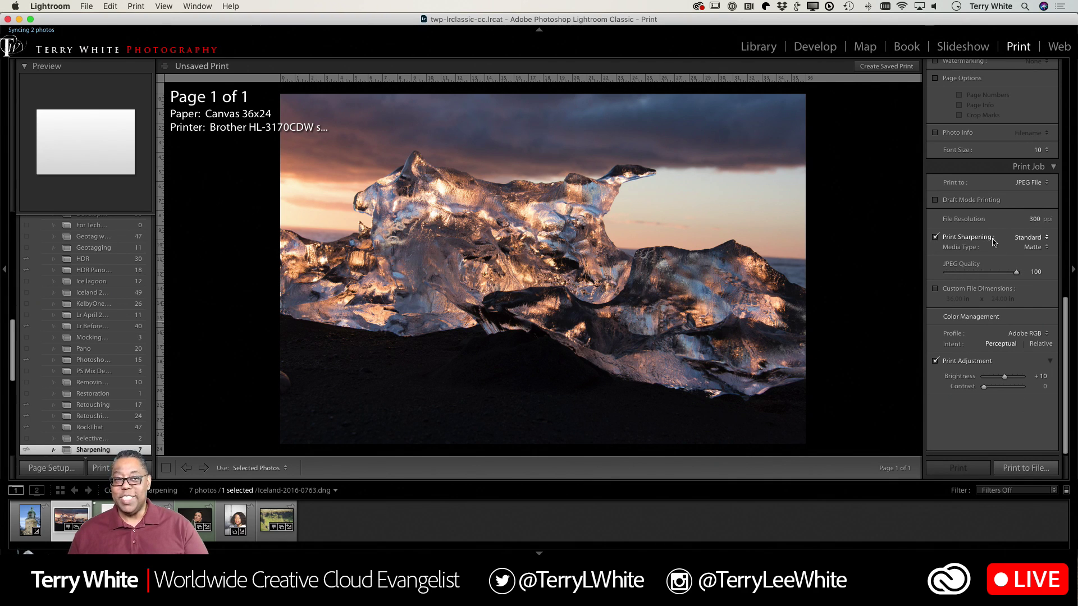
Review the Print Sharpening strengths and media types, keeping Standard and Matte, and return to the library grid
left_click(1031, 242)
left_click(1031, 241)
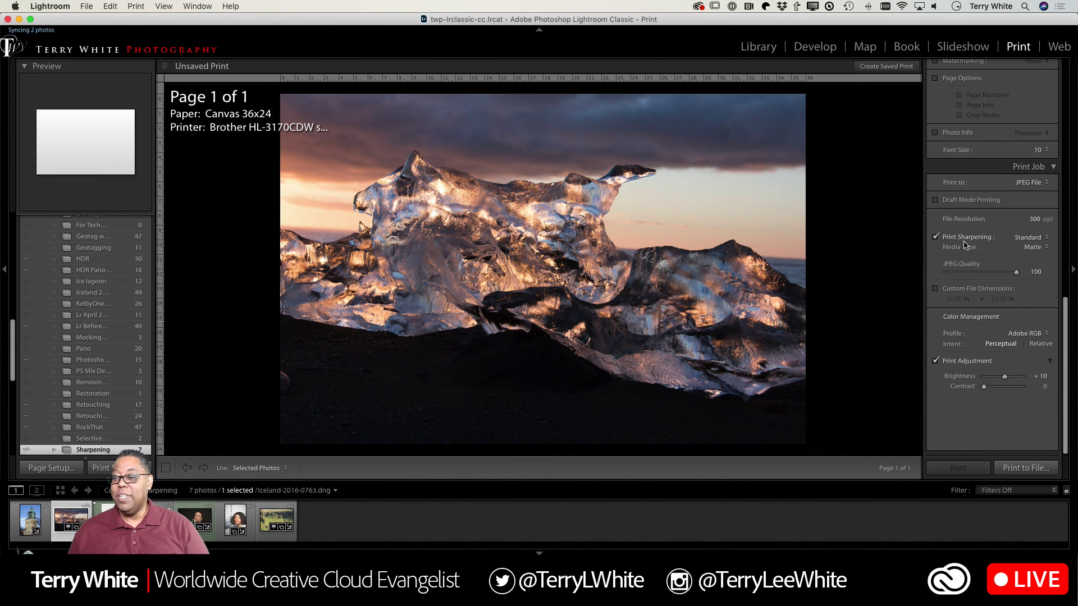
left_click(1032, 241)
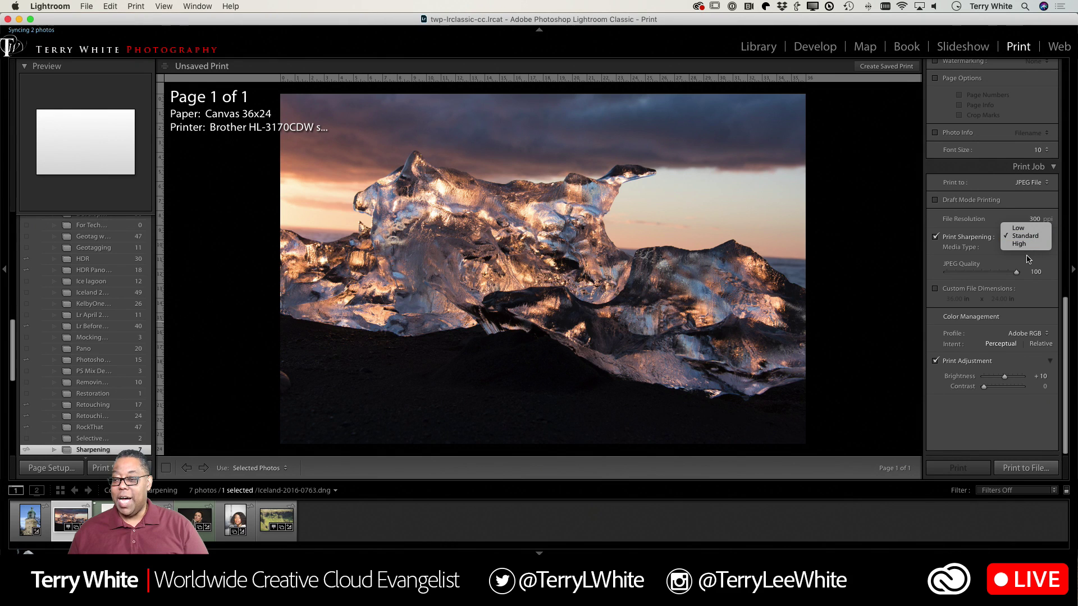
left_click(1039, 249)
left_click(1038, 249)
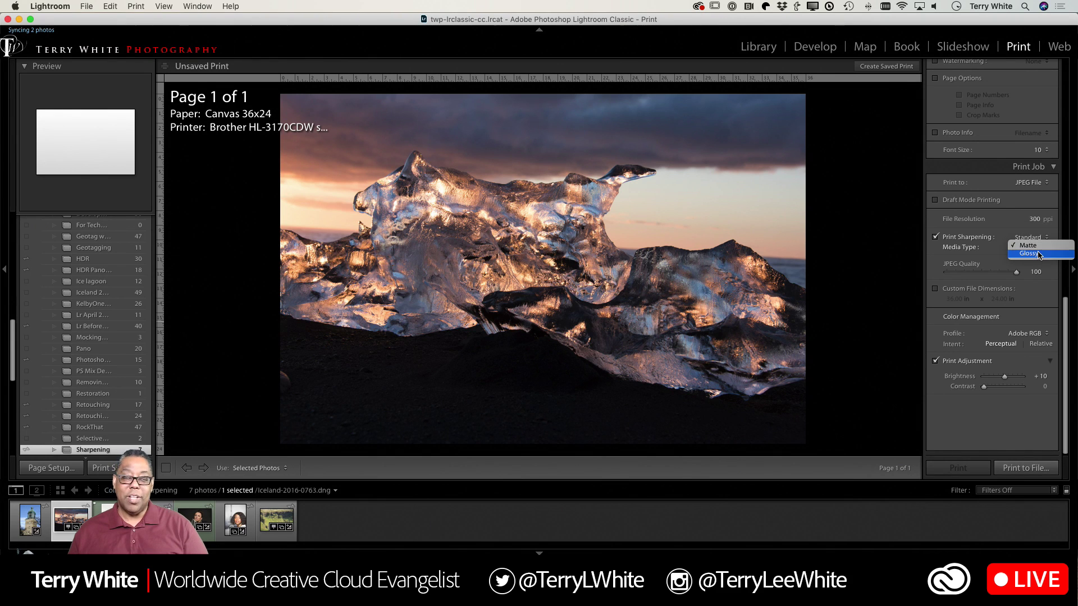
left_click(1050, 247)
left_click(1033, 237)
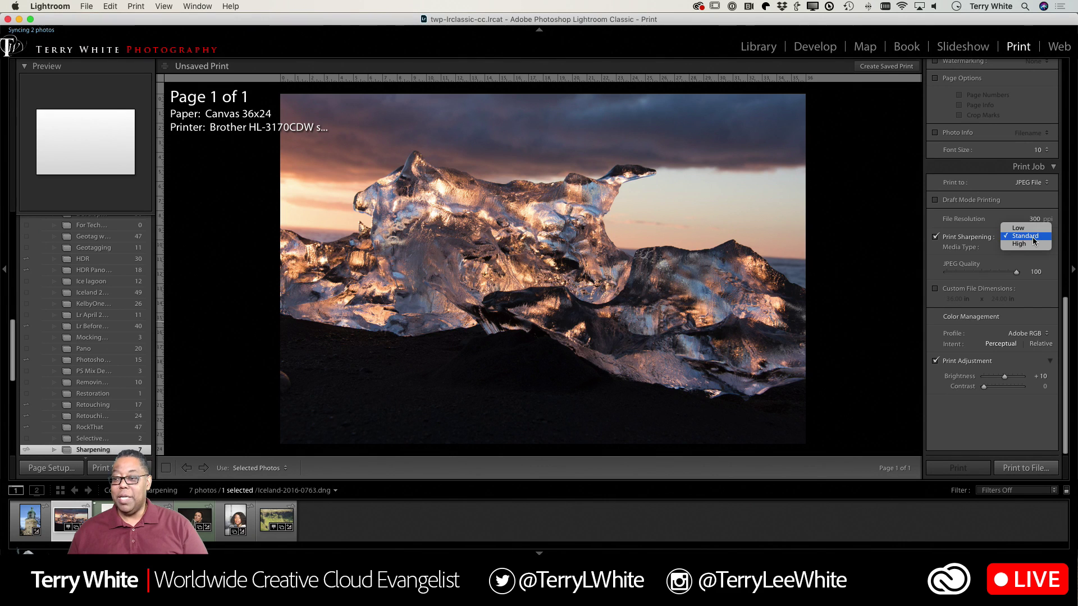
left_click(930, 245)
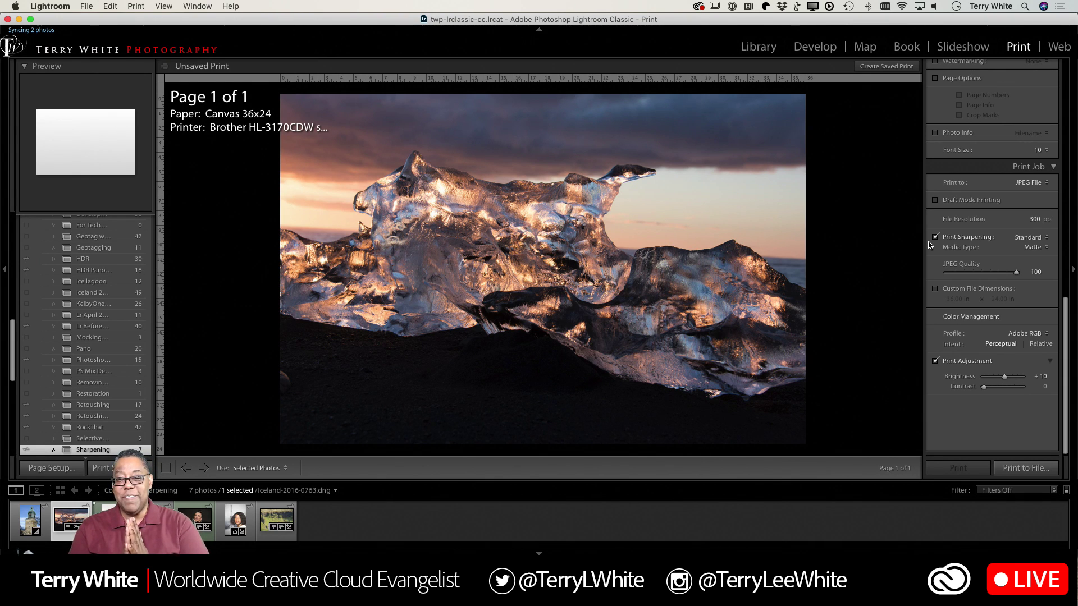
key("g")
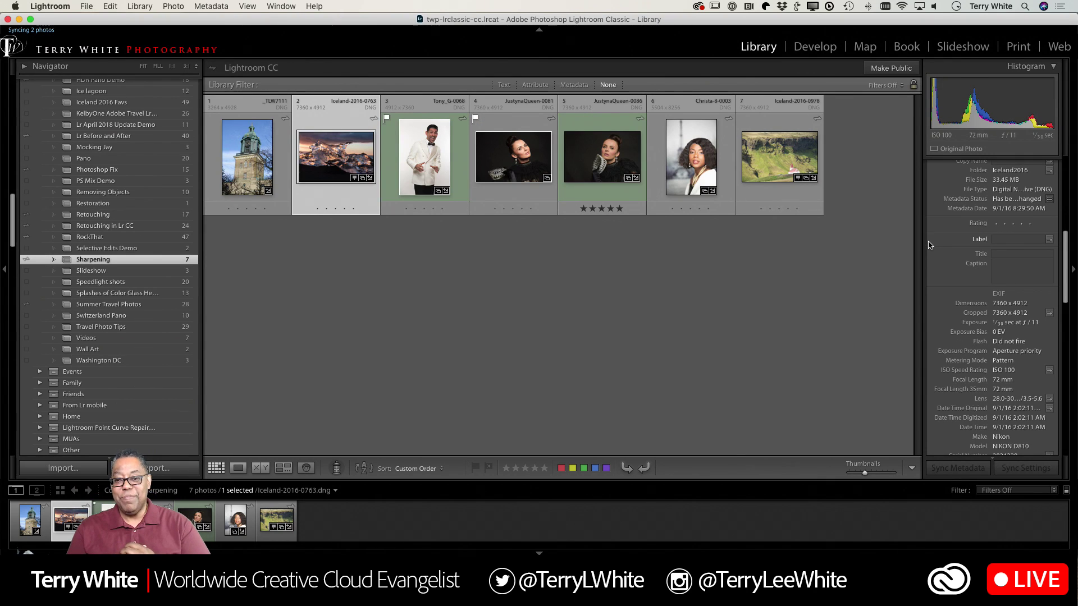